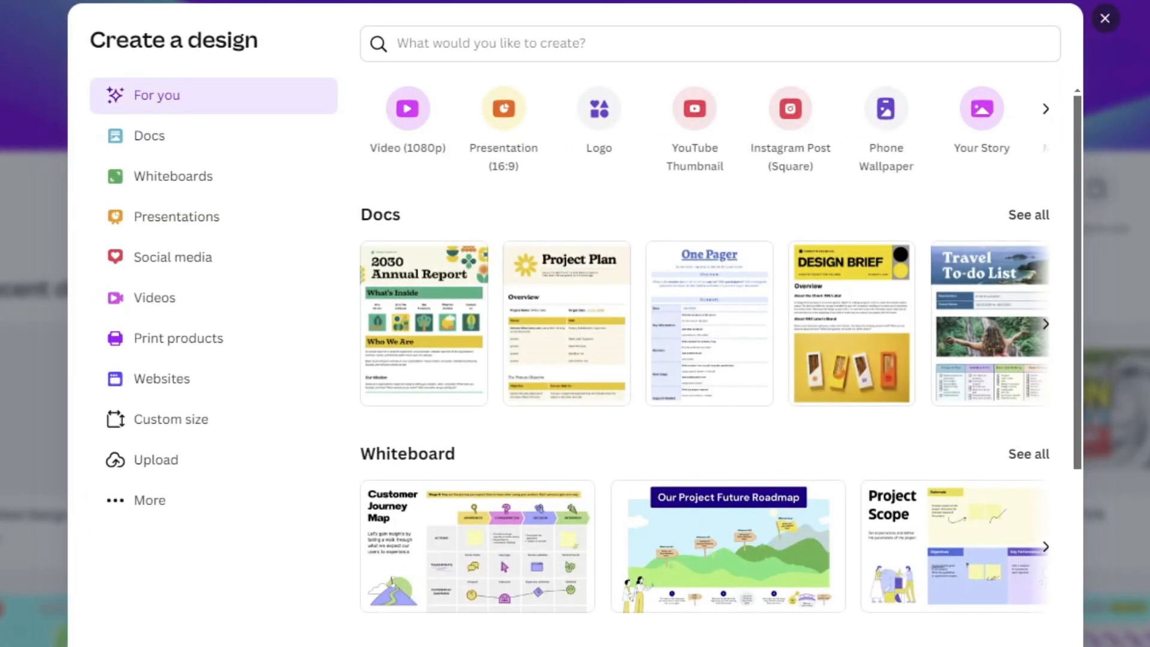
Search for youtube video and create a new YouTube video design.
left_click(593, 31)
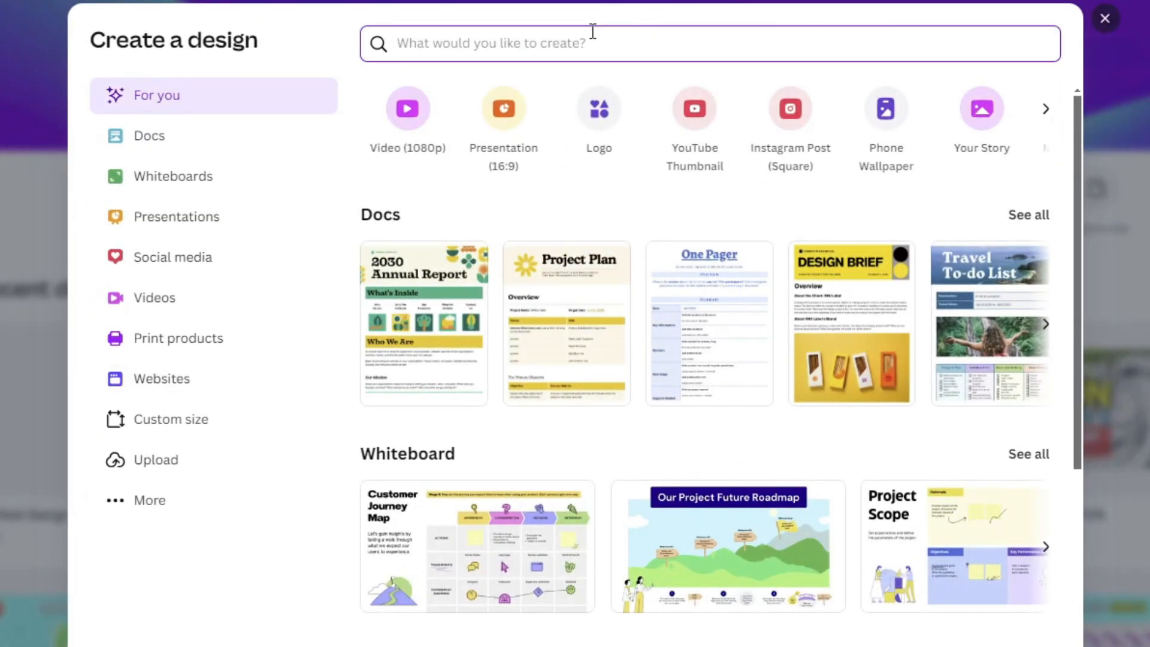
type("youtube video")
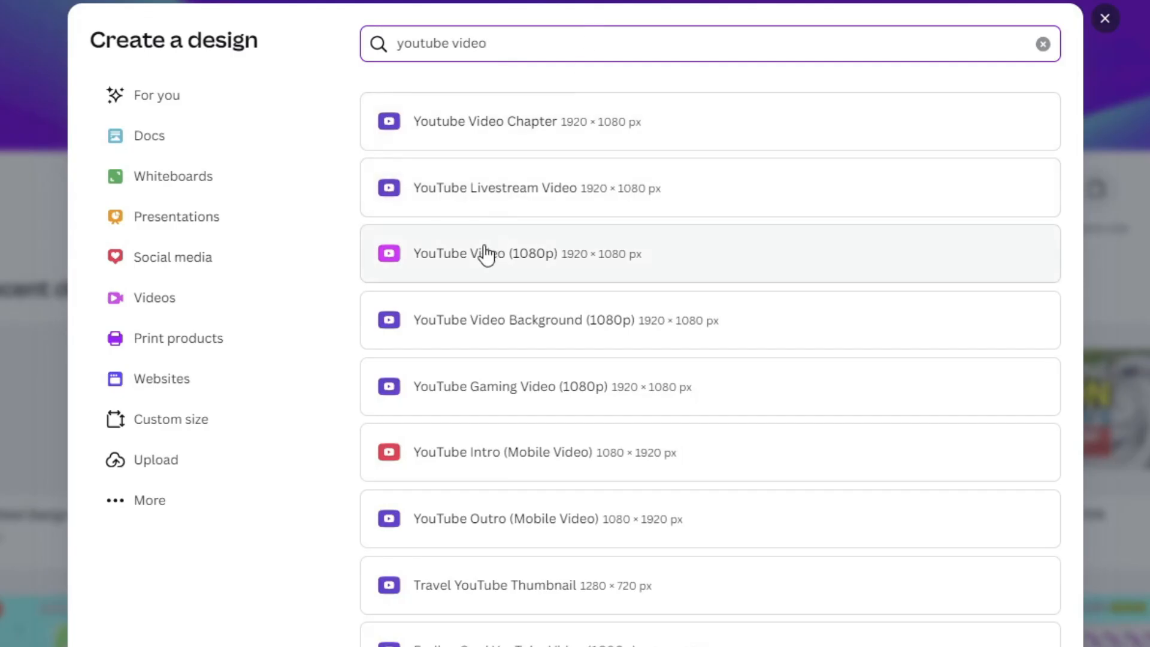
left_click(473, 256)
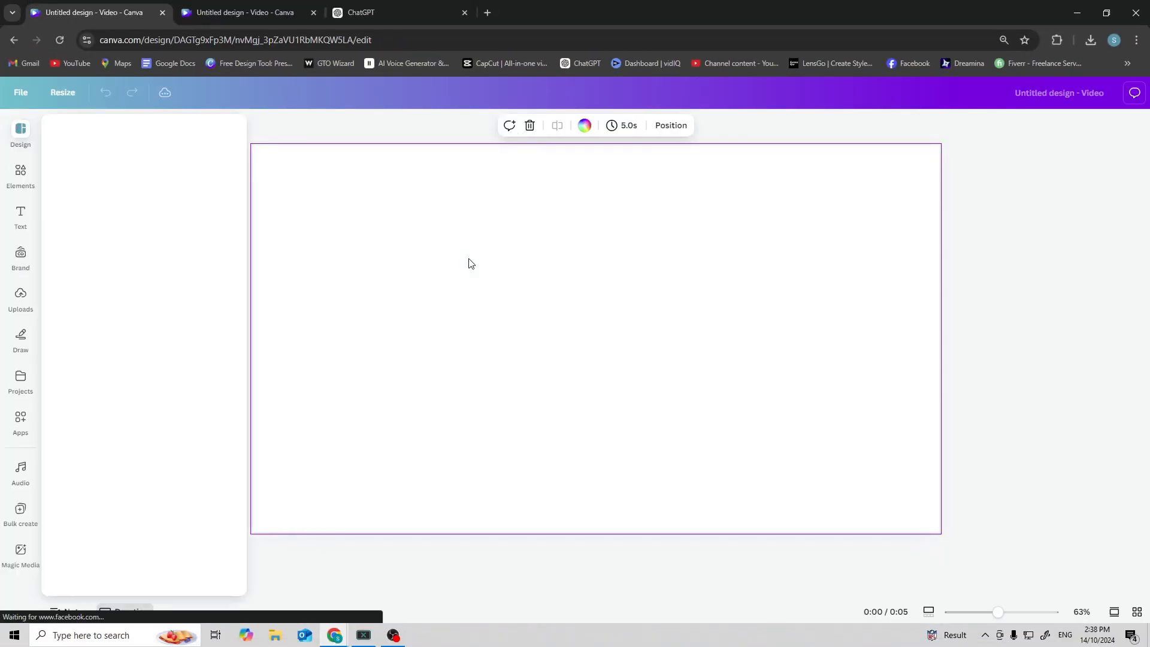
Fill the page background with light blue.
left_click(585, 125)
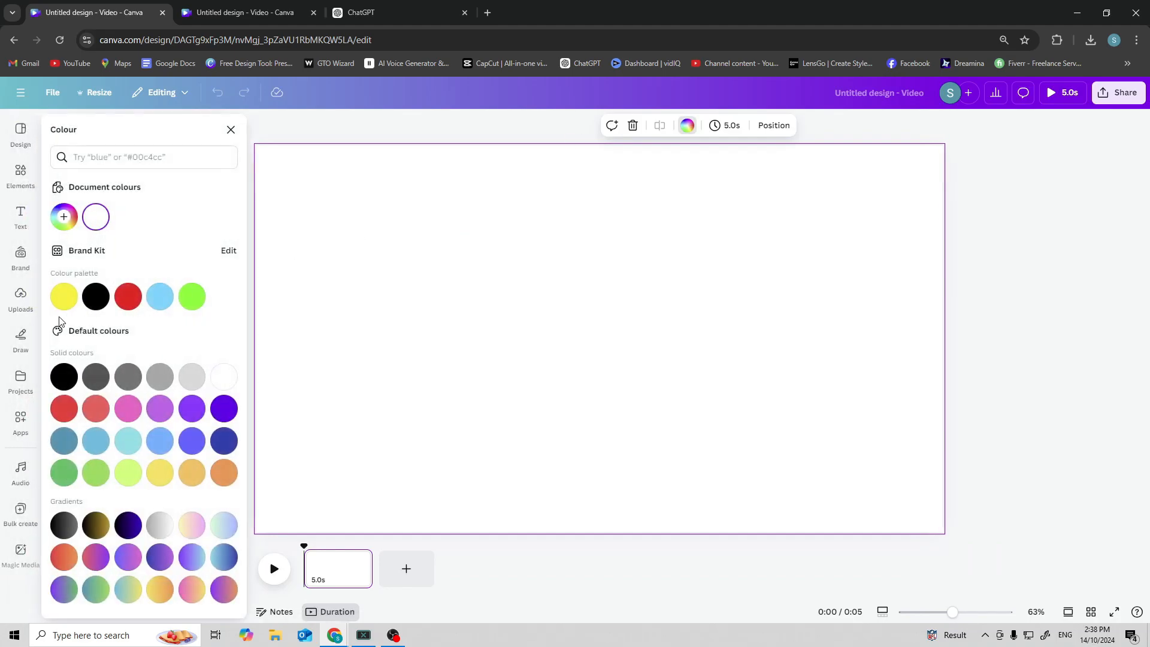
left_click(169, 297)
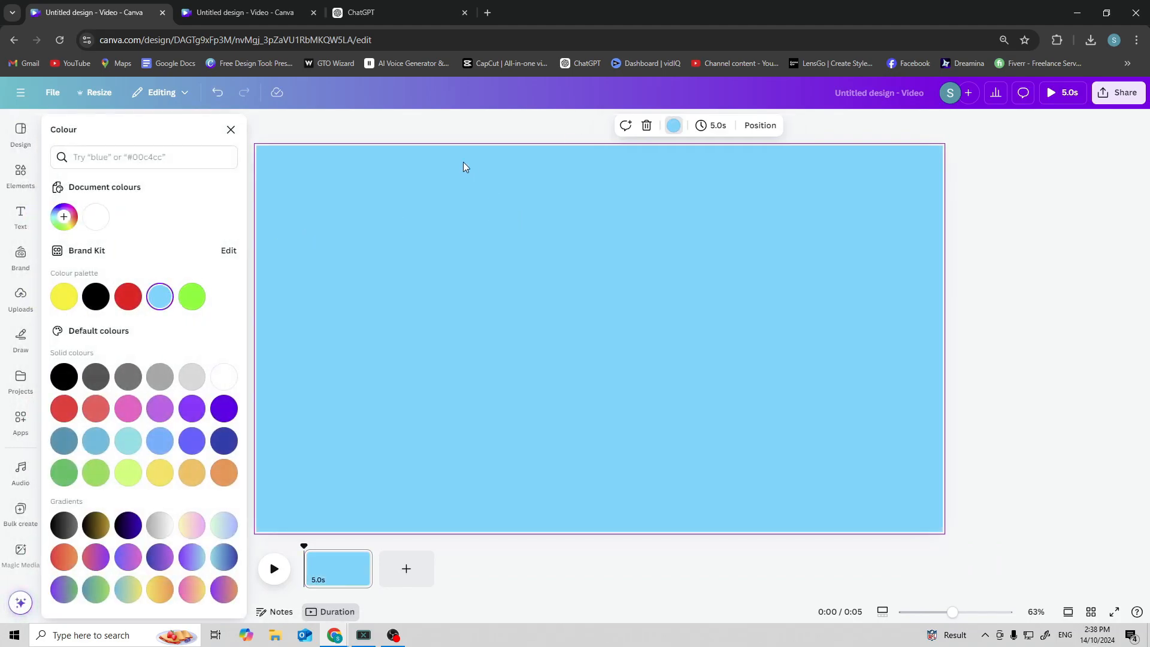
left_click(391, 161)
Add a heading text box and enter Question.
left_click(17, 223)
left_click(128, 293)
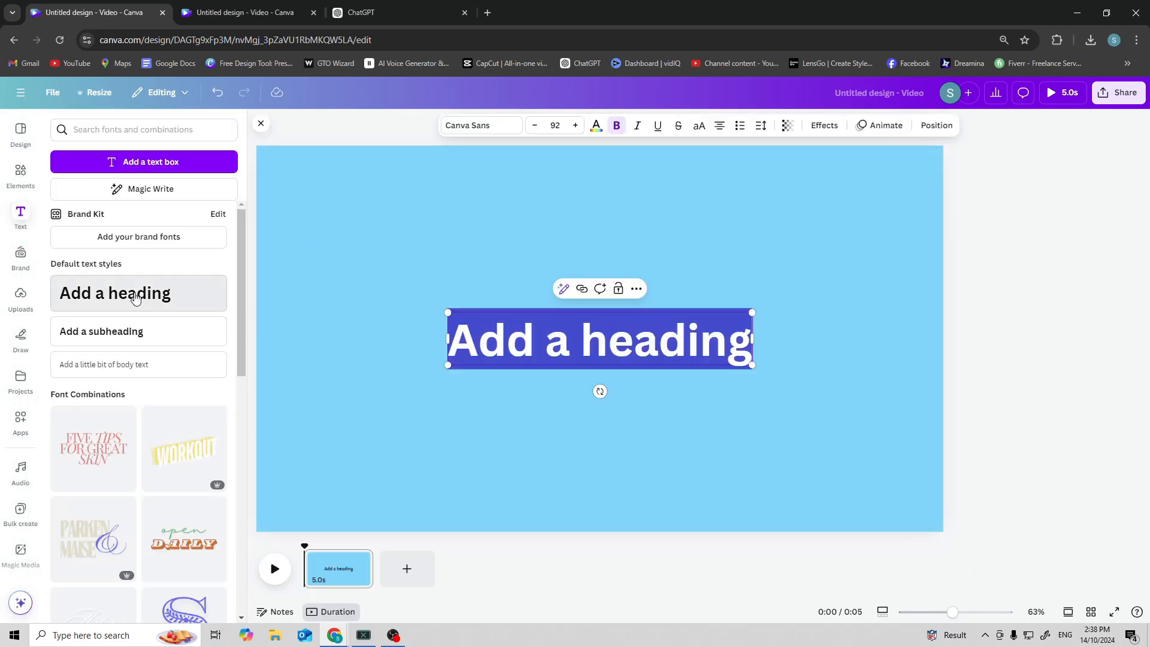
type("Question")
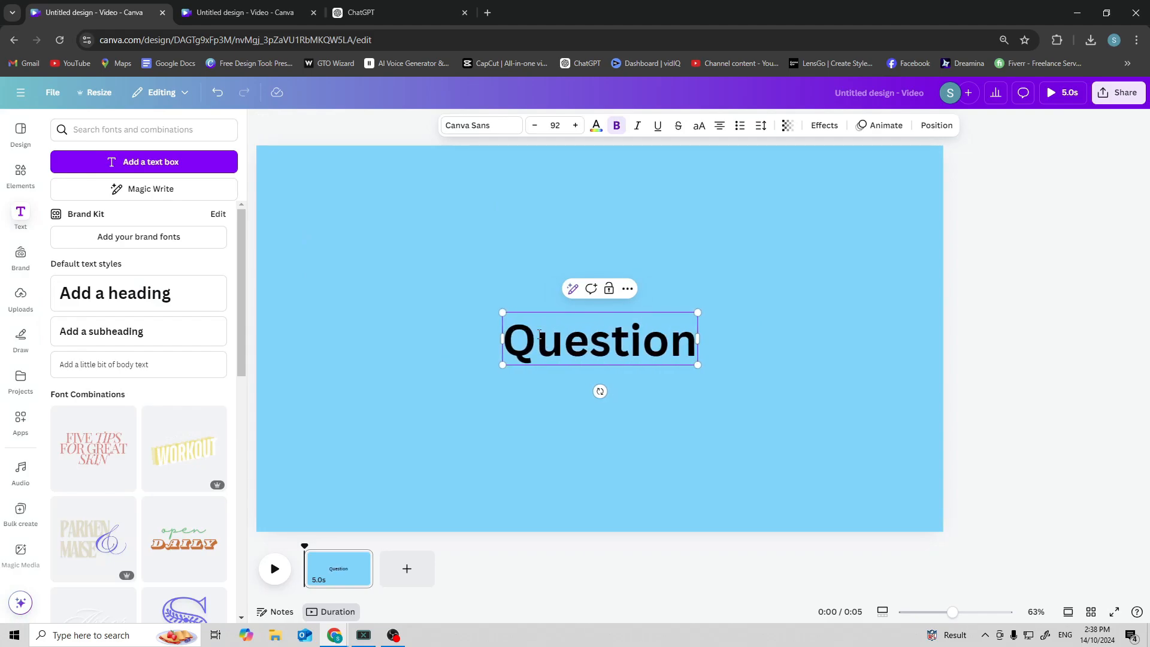
Repeat the heading text so it reads Question six times across two lines.
key("ctrl+a")
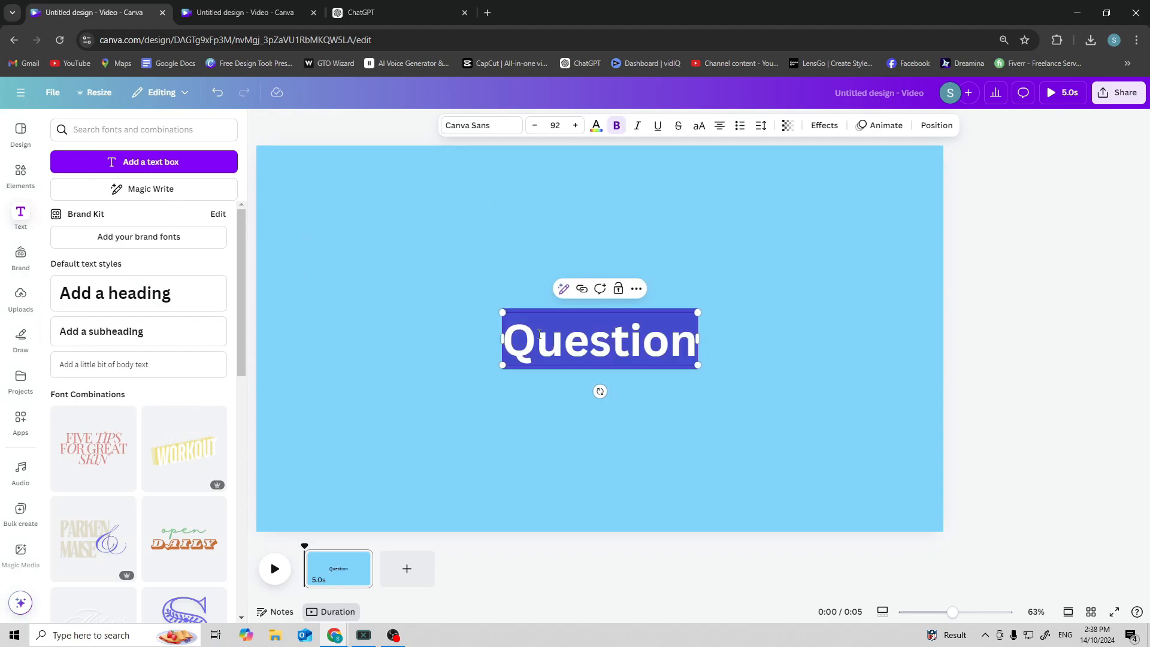
key("ctrl+v")
key("ctrl+v")
type("Question")
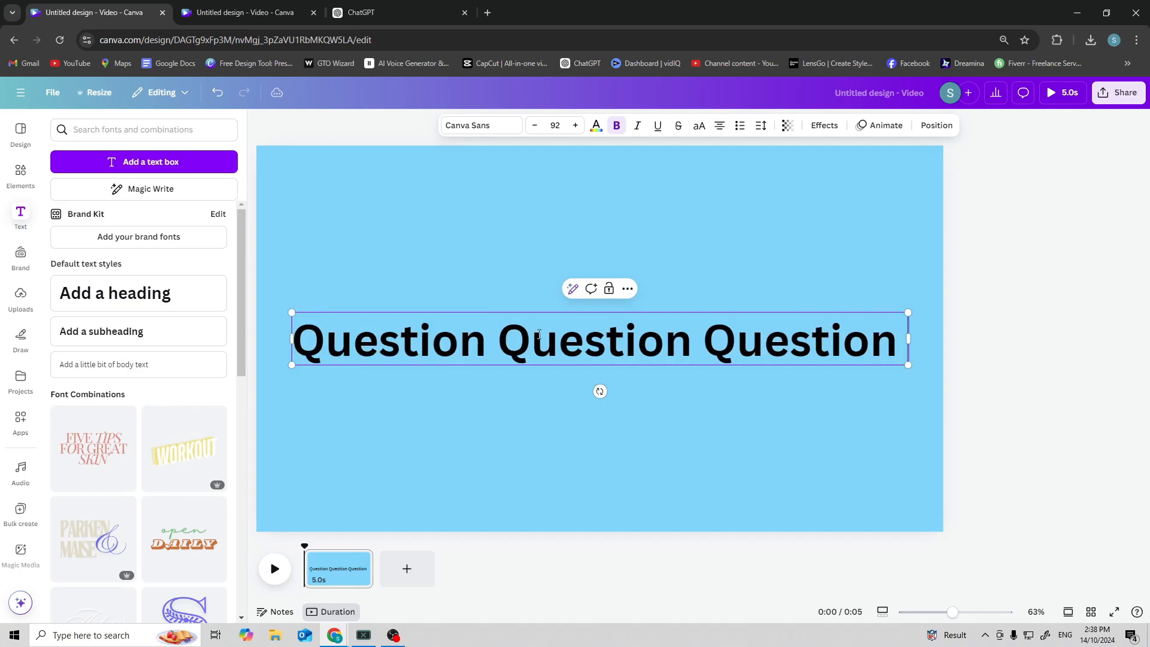
type("Question")
type("Question")
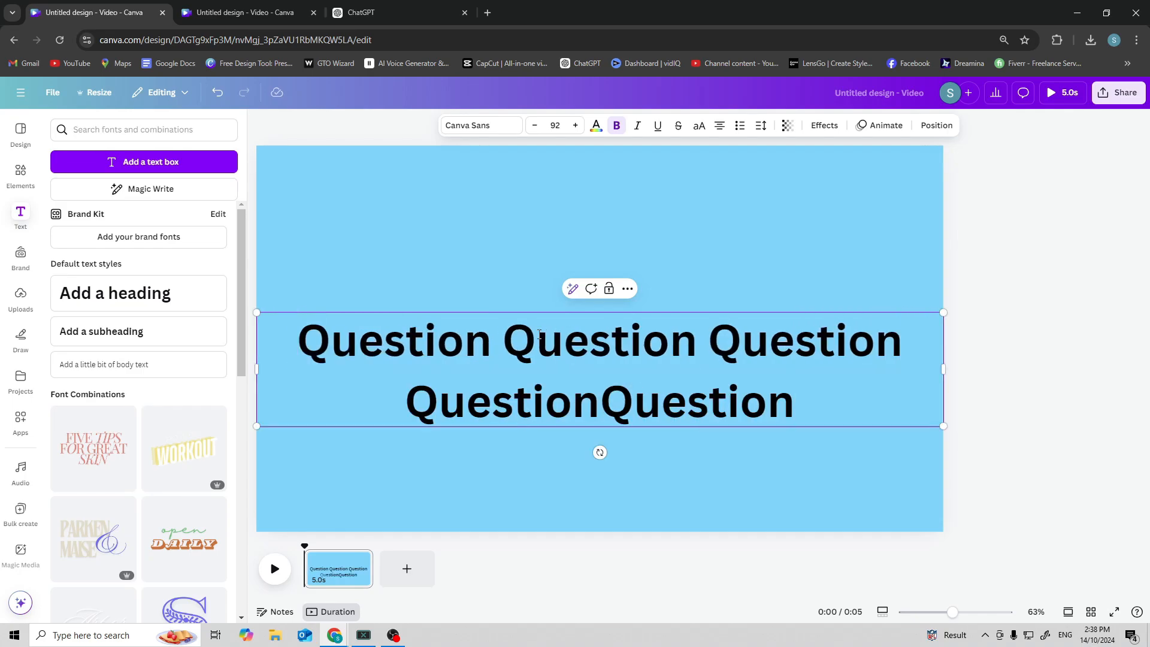
type("Question")
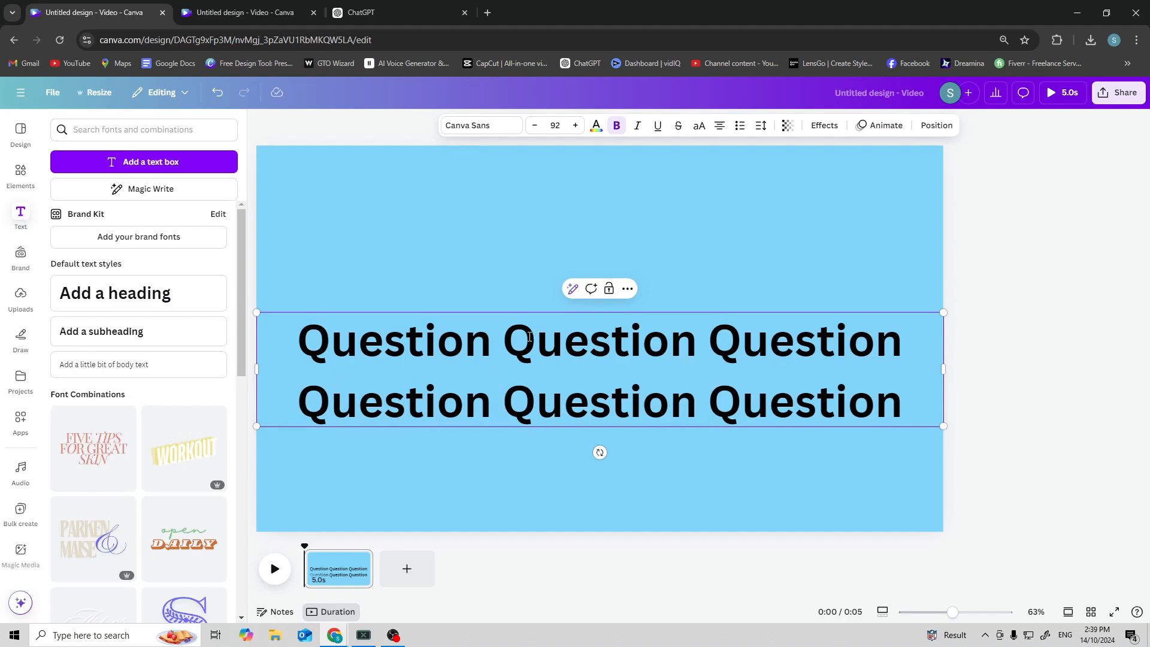
Change the heading's font to Archivo Black.
key("Escape")
left_click(479, 126)
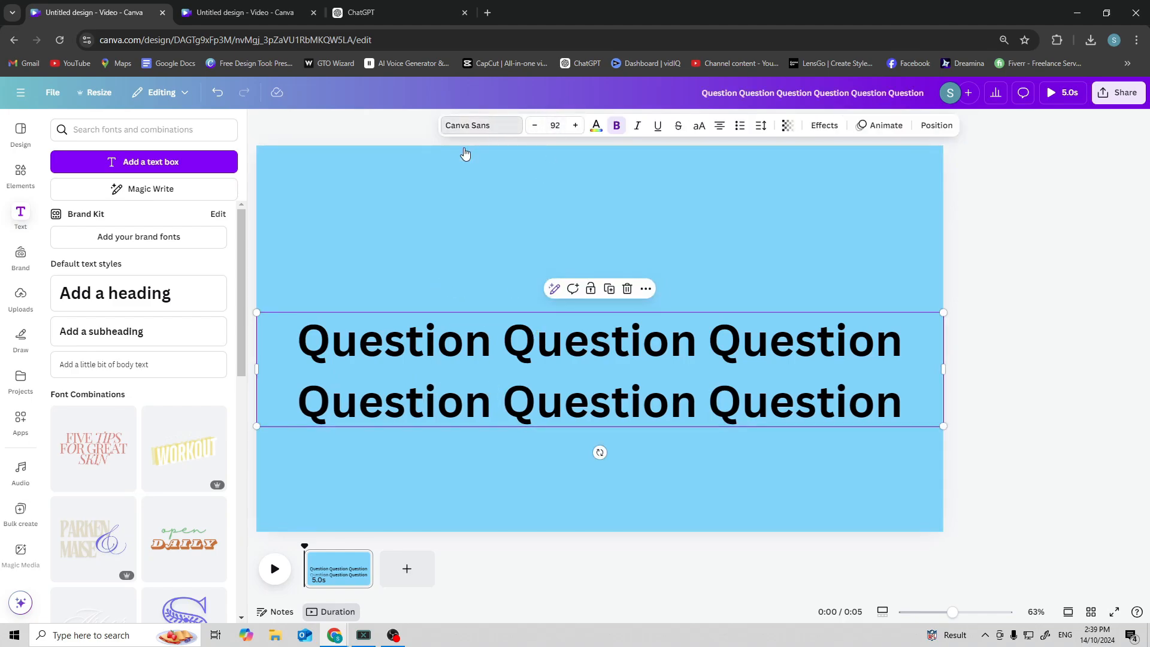
left_click(103, 463)
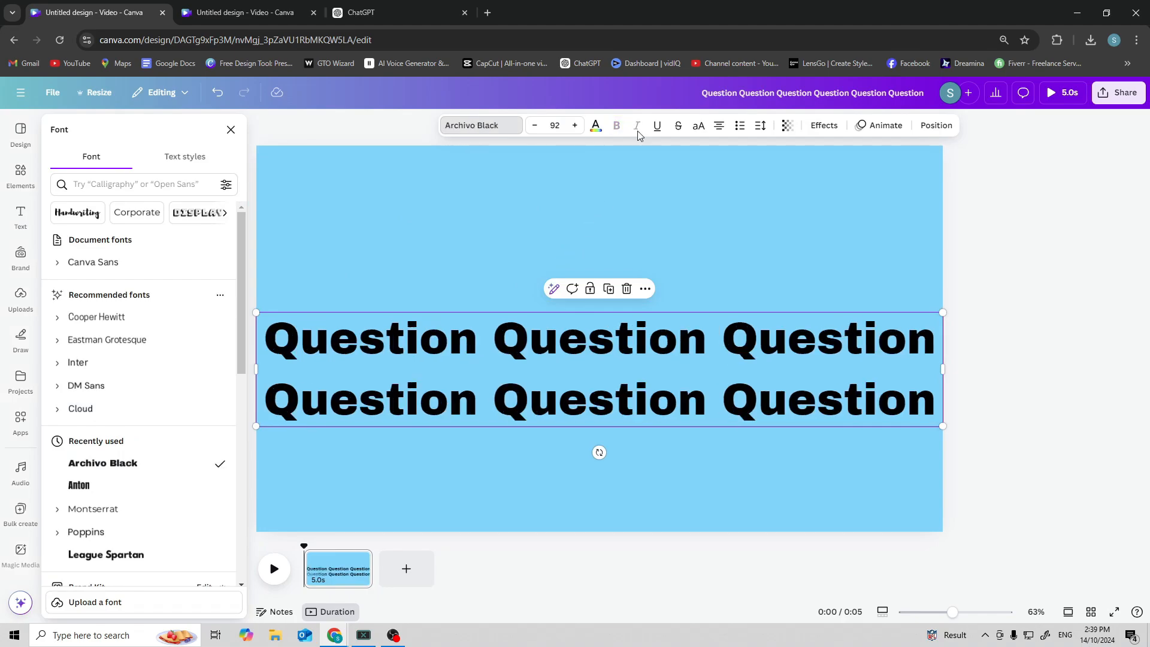
Make all of the heading text white.
double_click(658, 390)
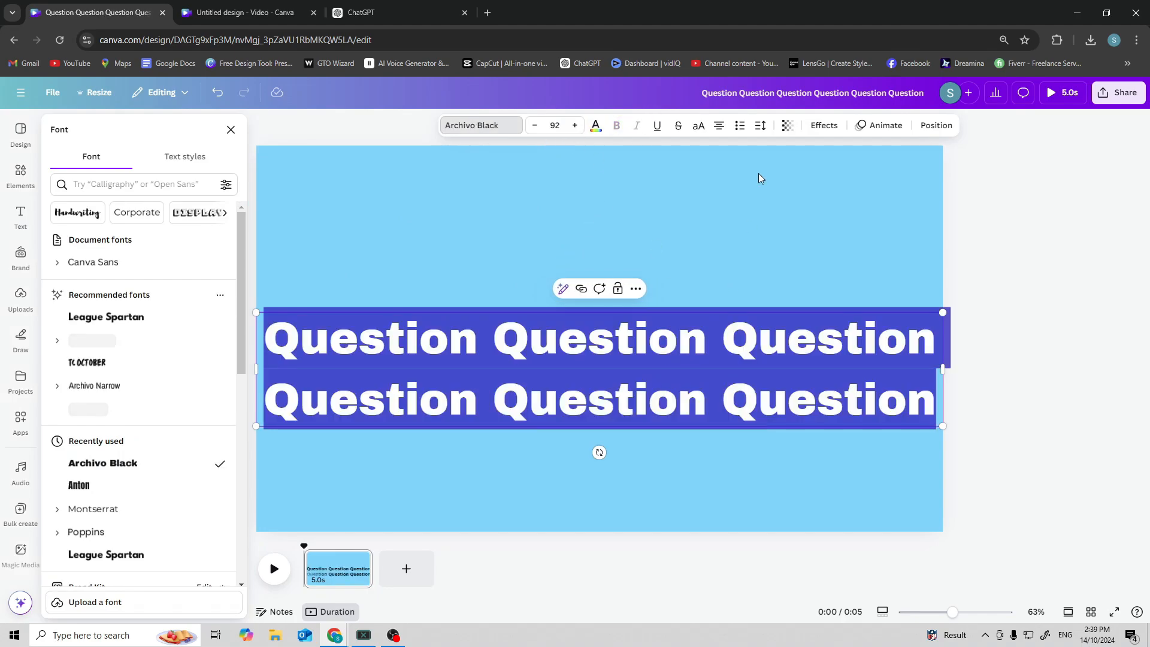
left_click(596, 126)
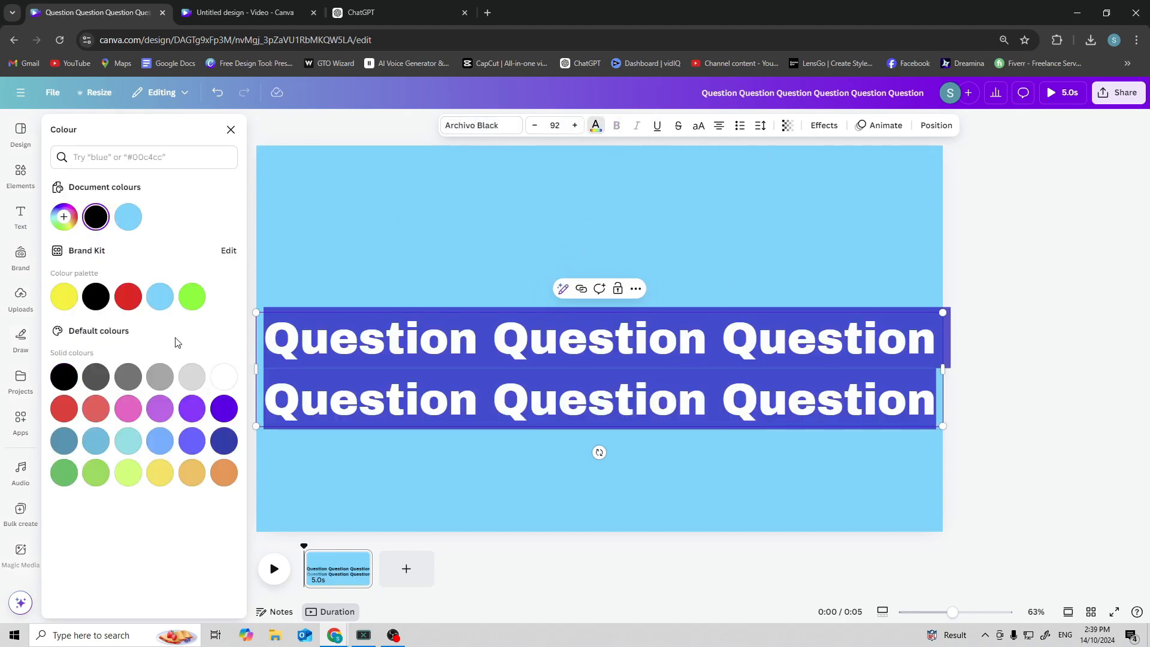
left_click(226, 375)
left_click(361, 244)
left_click(438, 339)
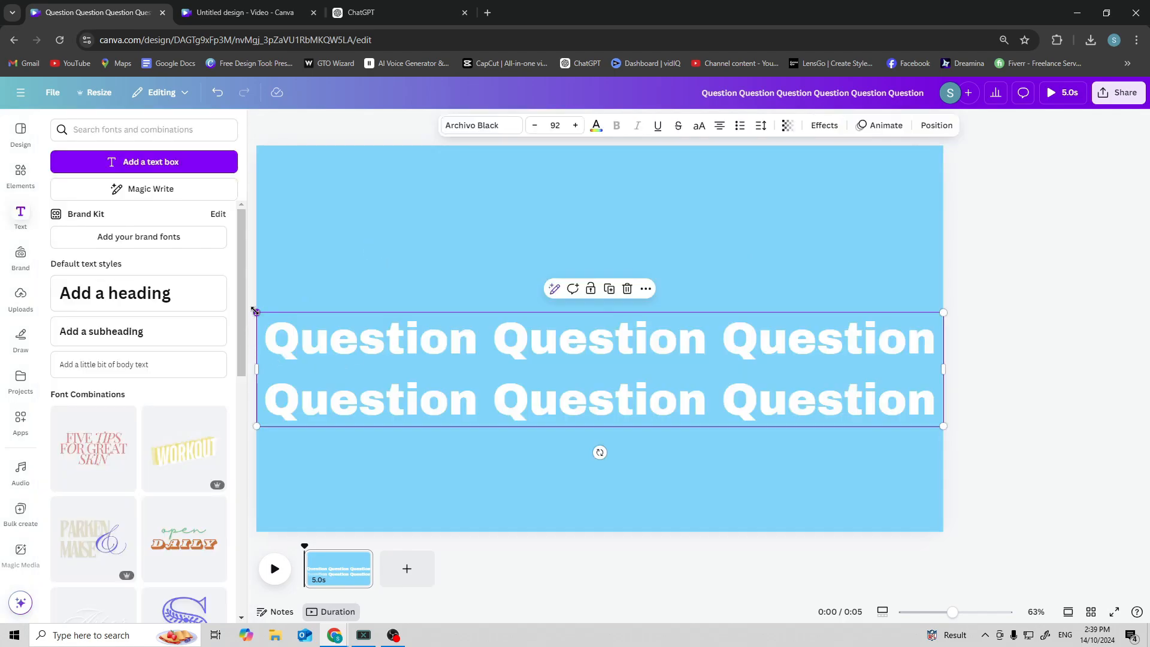
Shrink the heading and move it to the top of the page.
left_click_drag(255, 311, 458, 344)
left_click_drag(694, 369, 595, 187)
Apply a Shadow effect to the heading with transparency 100, increased blur, and black shadow colour.
left_click(825, 125)
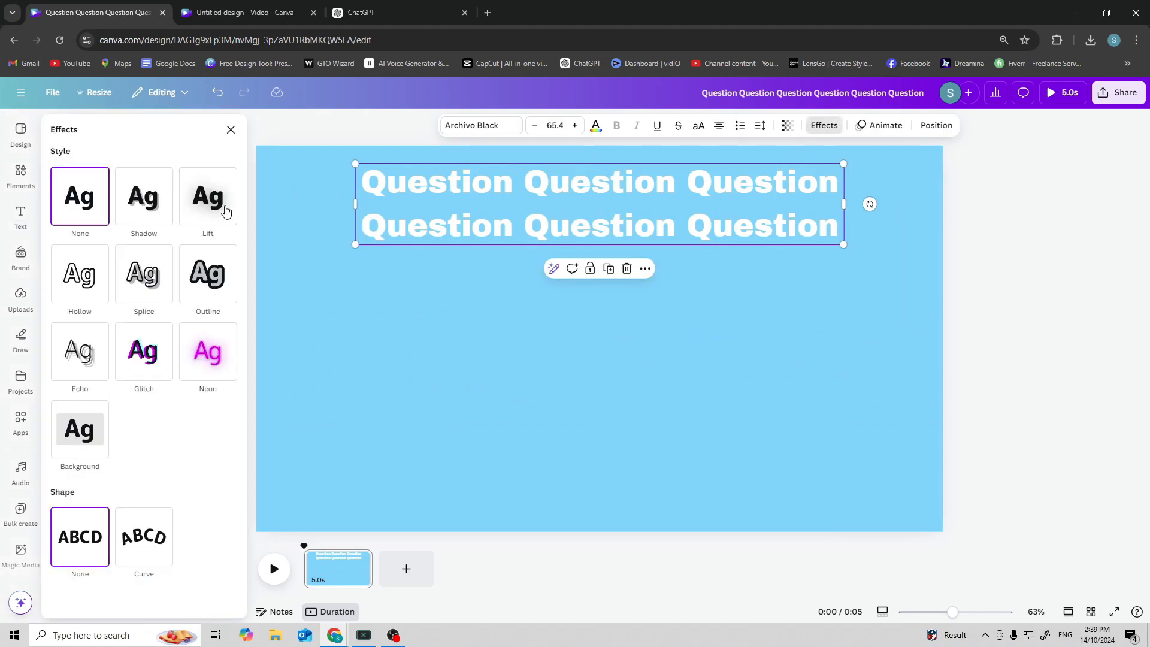
left_click(142, 217)
left_click_drag(100, 389, 147, 389)
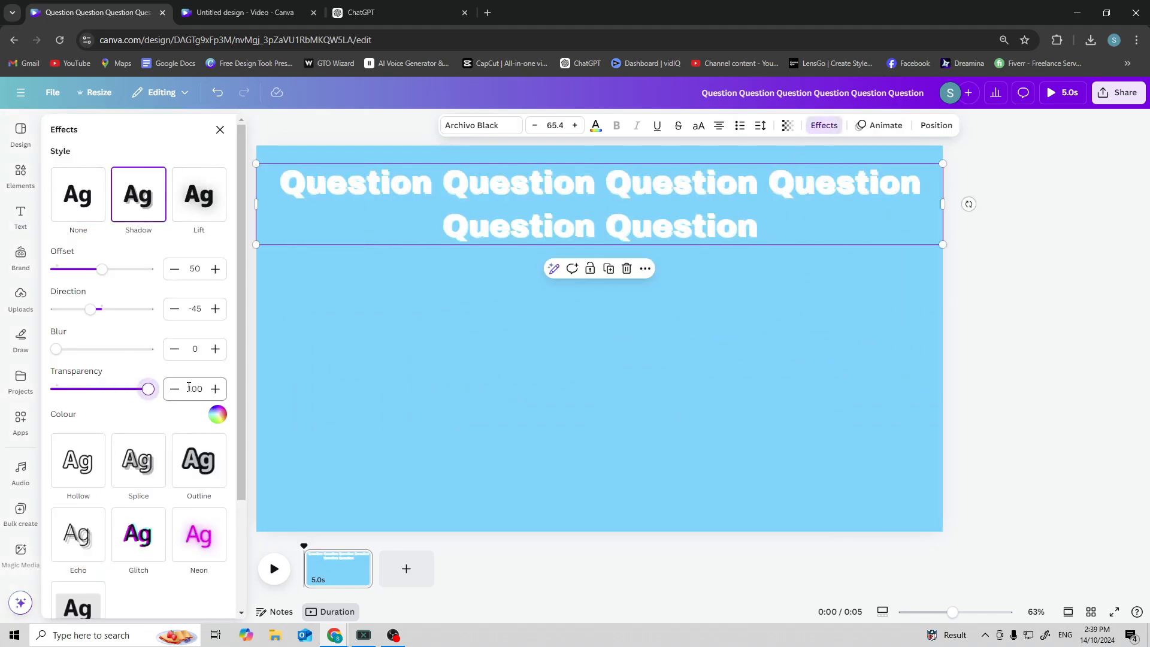
left_click_drag(81, 349, 148, 349)
left_click(218, 415)
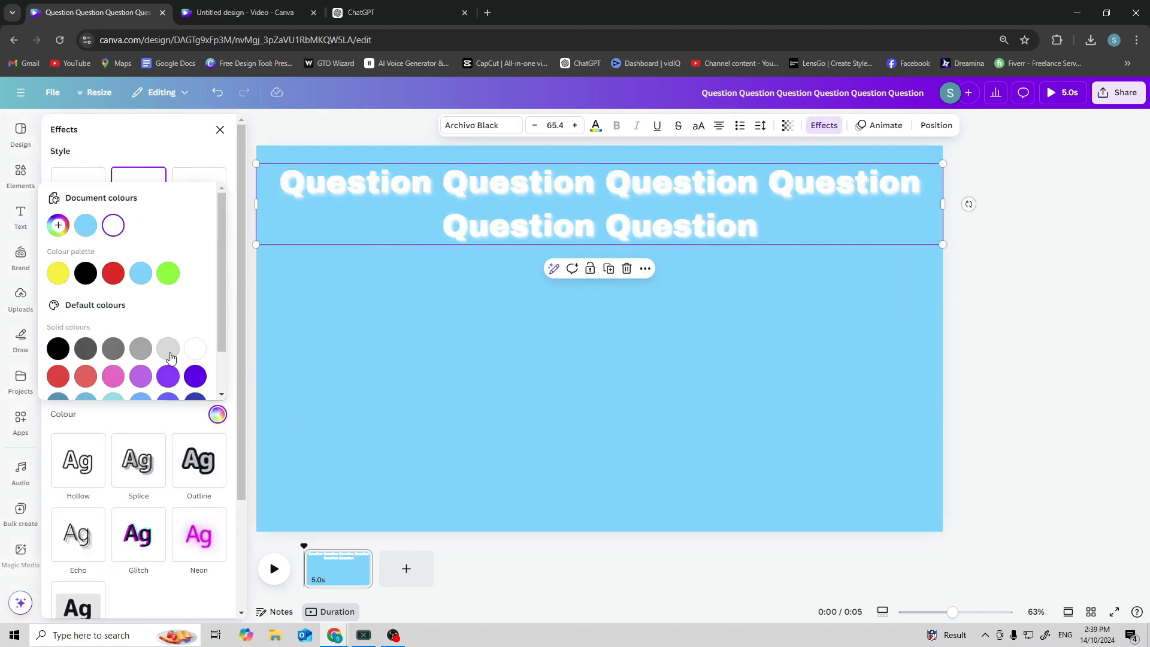
left_click(86, 274)
left_click(371, 376)
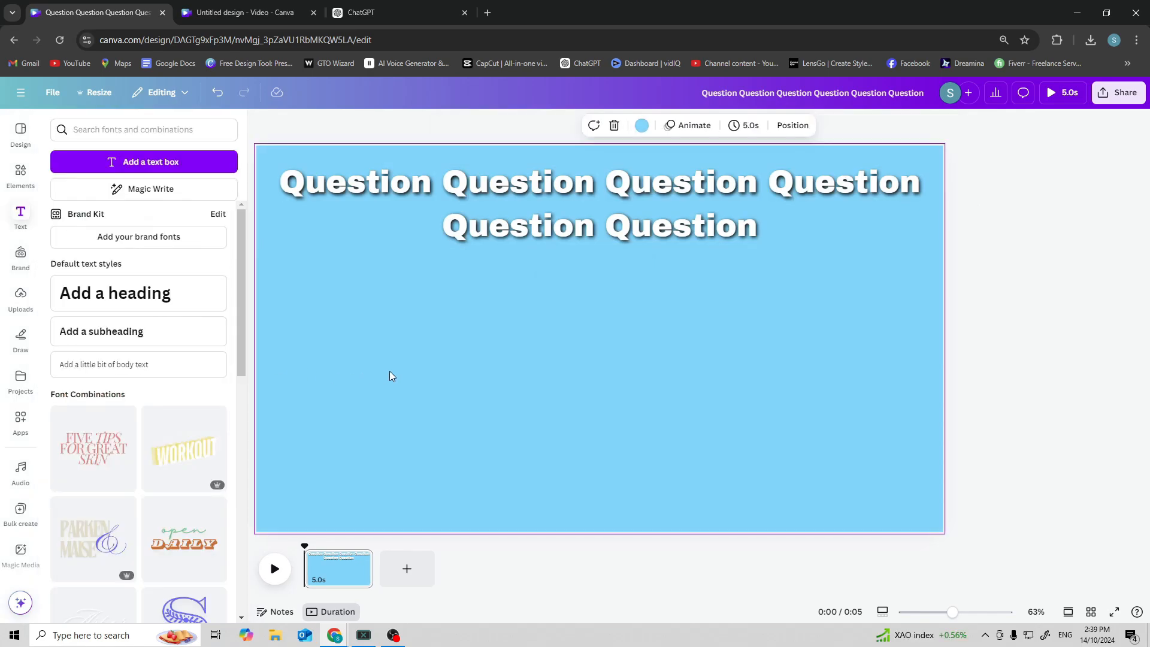
Set the heading's font size to 55.
left_click(500, 223)
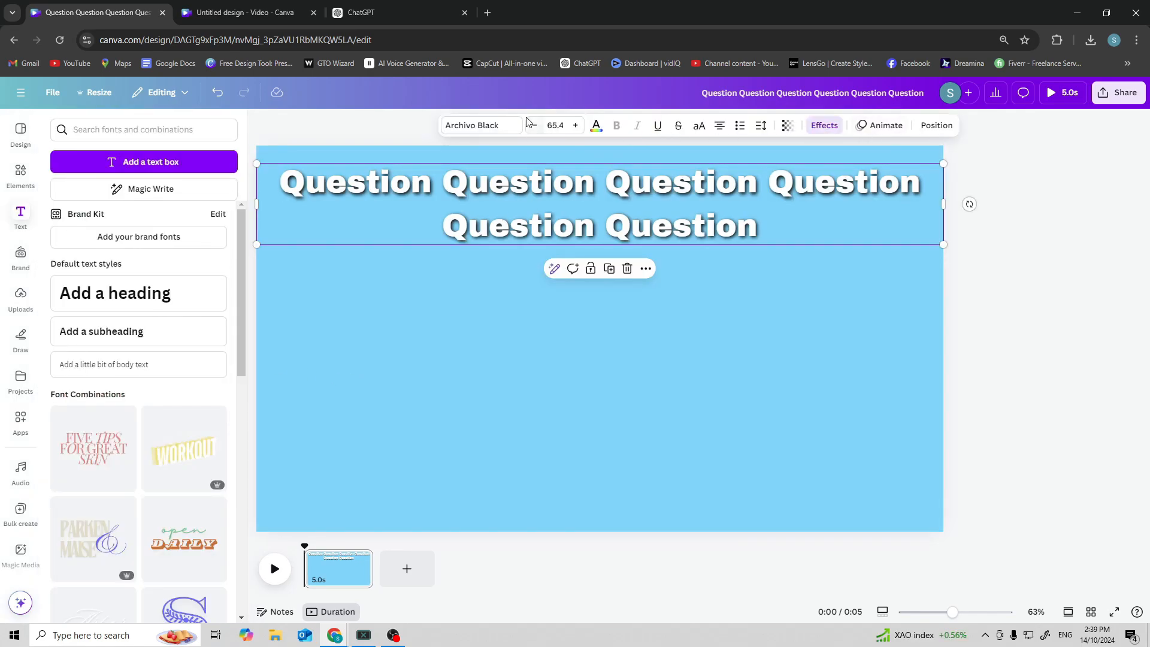
left_click(556, 124)
type("55")
key("Return")
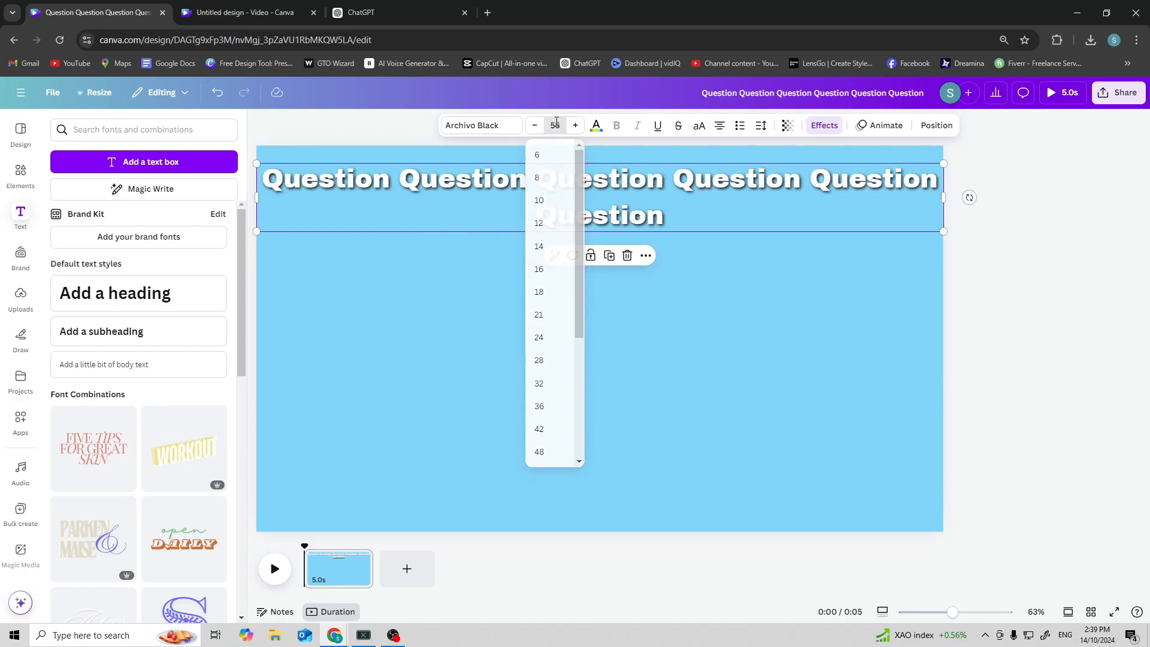
key("ctrl+z")
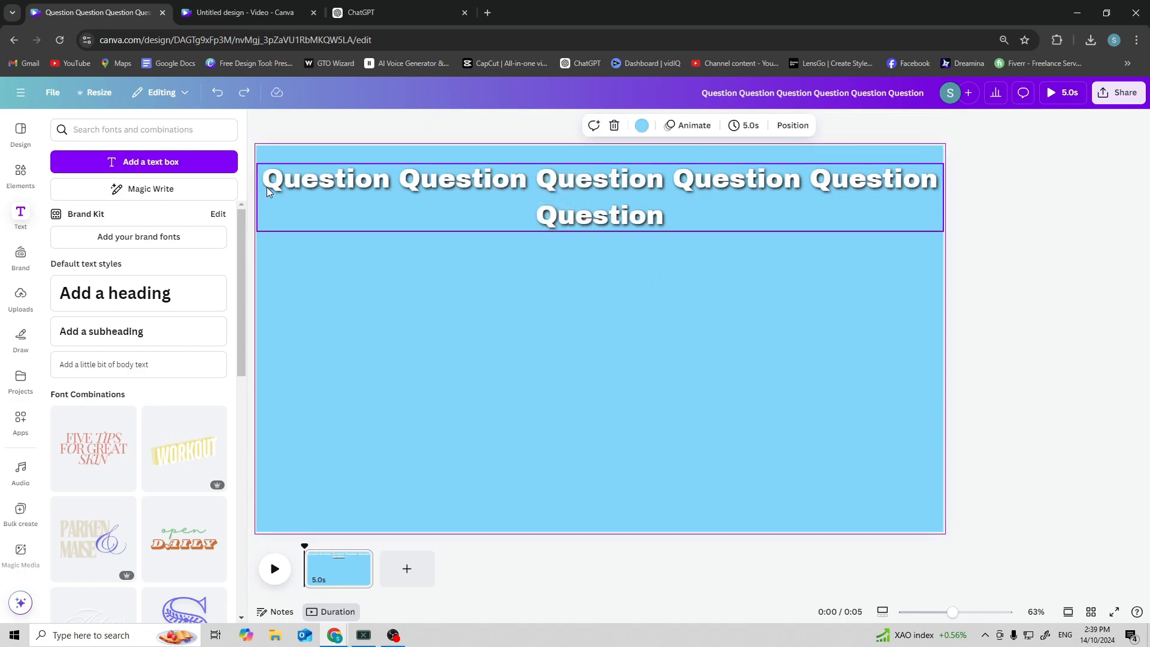
Narrow the heading's text box so it wraps into two lines of three words.
left_click(260, 201)
left_click_drag(255, 202, 342, 203)
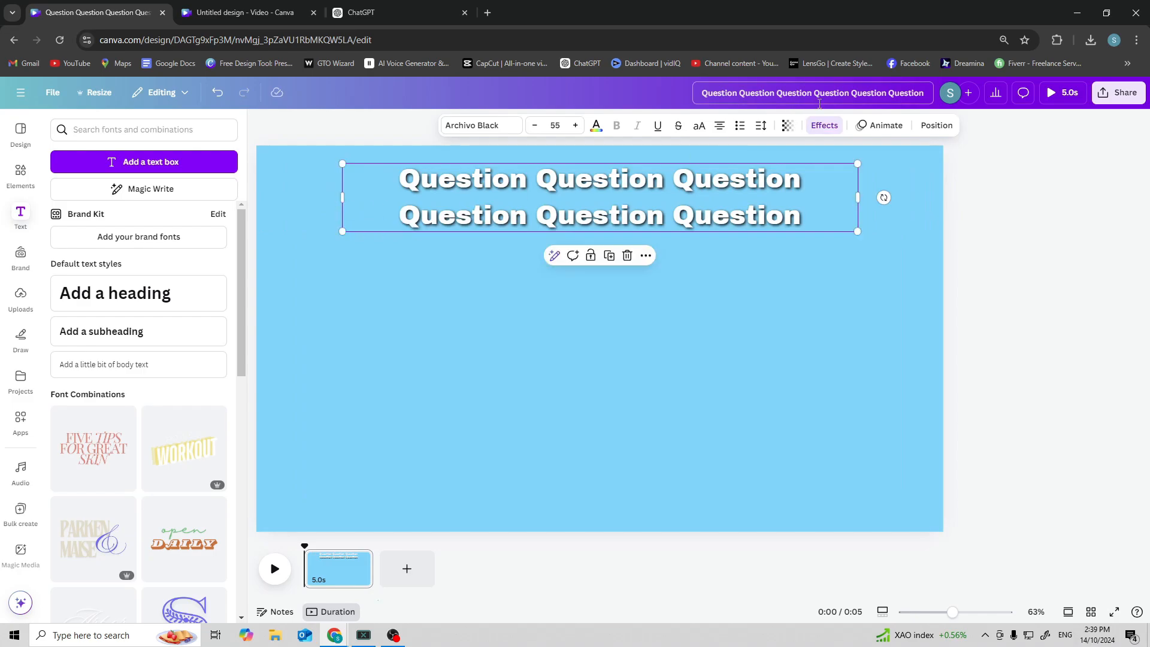
Reduce the heading's line spacing to 0.98 and nudge the heading slightly upward.
left_click(761, 125)
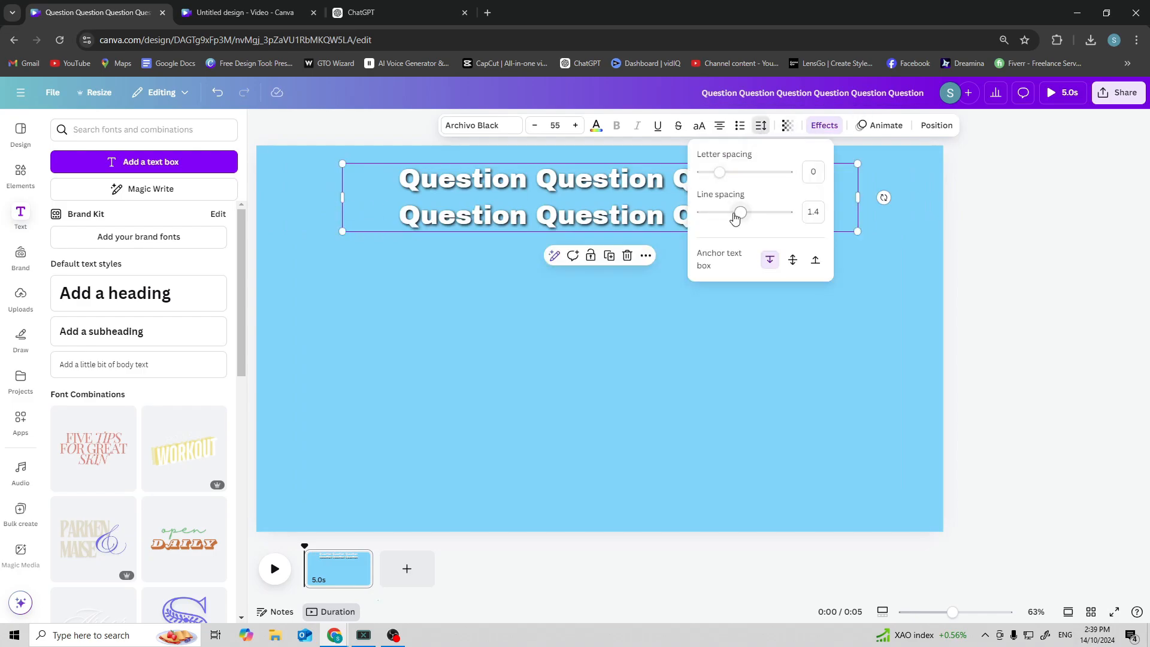
left_click_drag(735, 217, 724, 217)
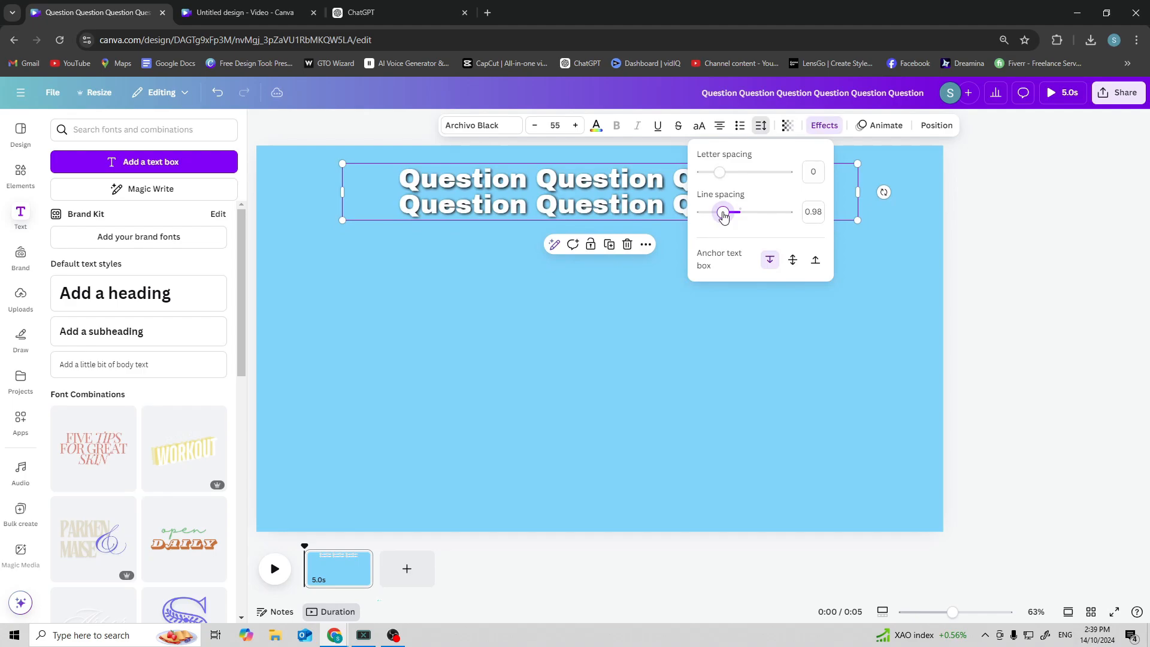
left_click(635, 307)
left_click_drag(613, 190, 612, 184)
Add a rectangle and stretch it into a wide horizontal bar below the heading.
key("r")
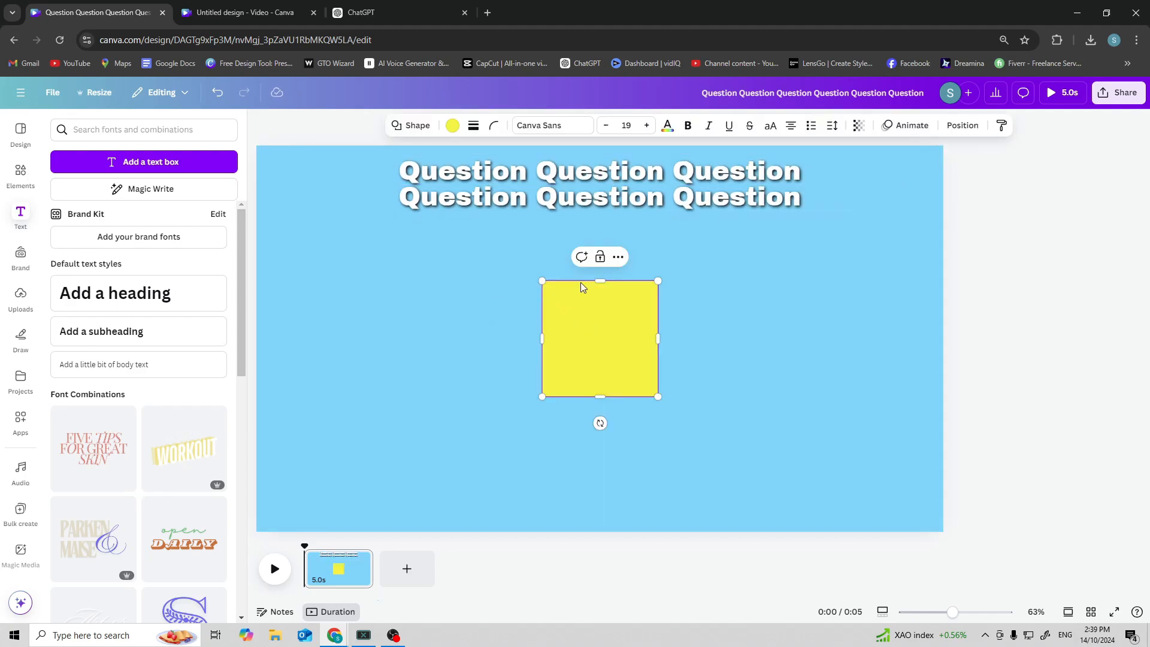
left_click_drag(600, 281, 875, 304)
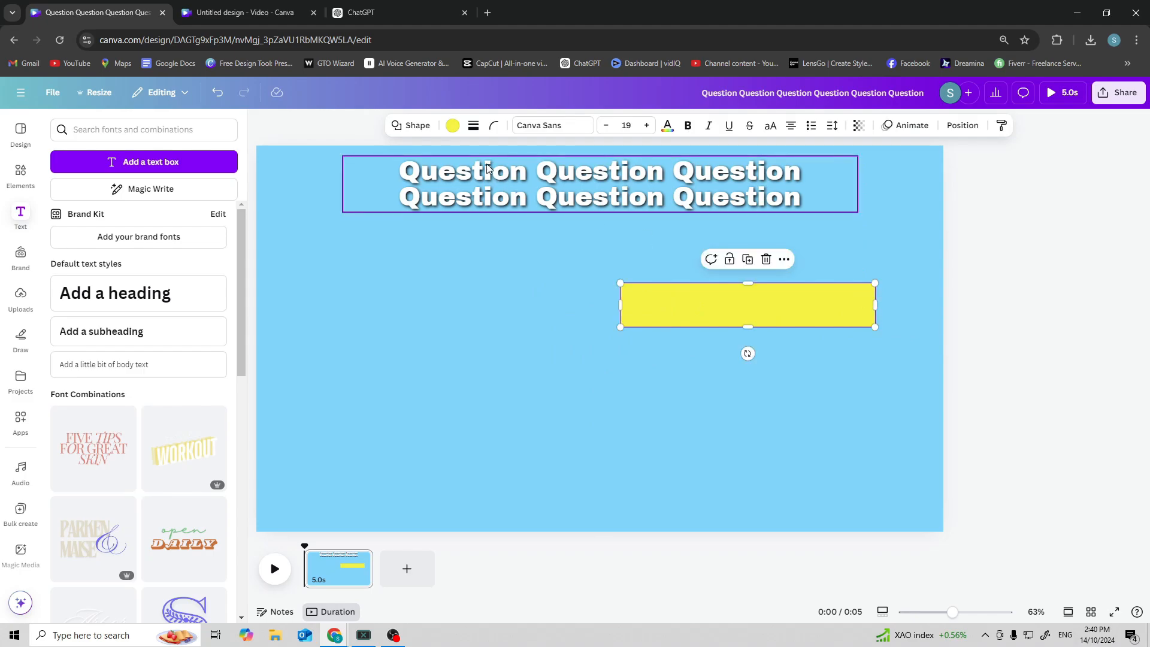
Fill the bar white.
left_click(453, 125)
left_click(226, 216)
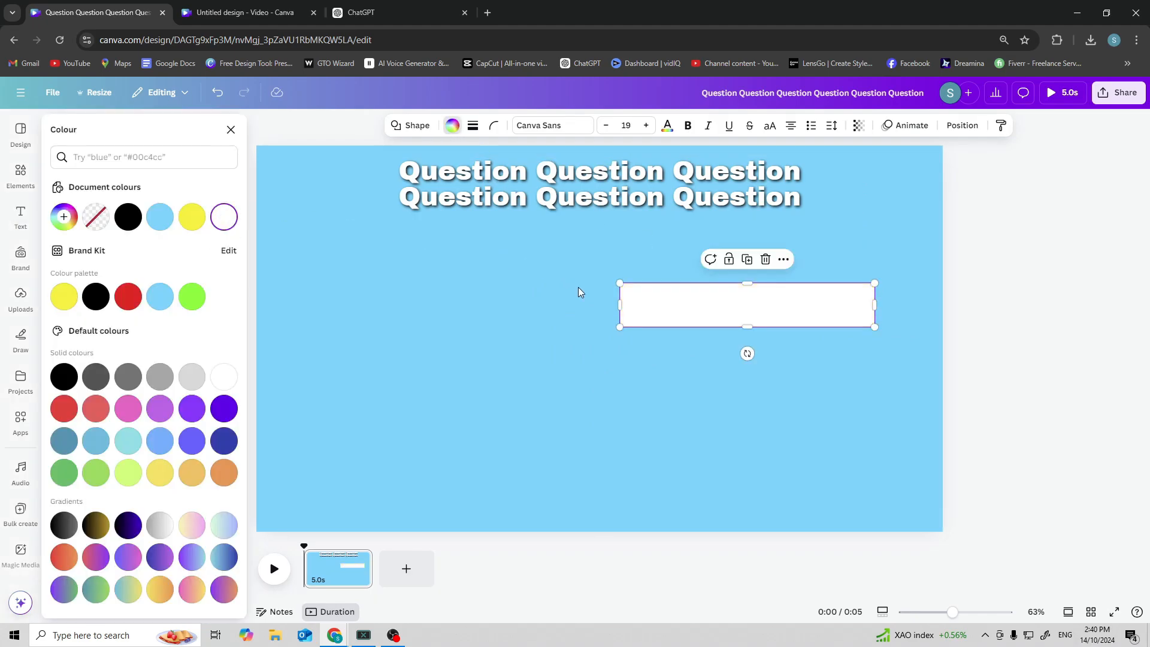
Round the bar's corners fully into a pill shape.
left_click(494, 125)
left_click_drag(431, 172, 520, 172)
Enlarge the bar slightly from its top-left corner.
left_click(513, 283)
left_click(620, 296)
mouse_move(619, 281)
left_mouse_down()
mouse_move(576, 260)
mouse_move(604, 268)
left_mouse_up()
left_click(552, 290)
Add a circle and fill it red.
key("c")
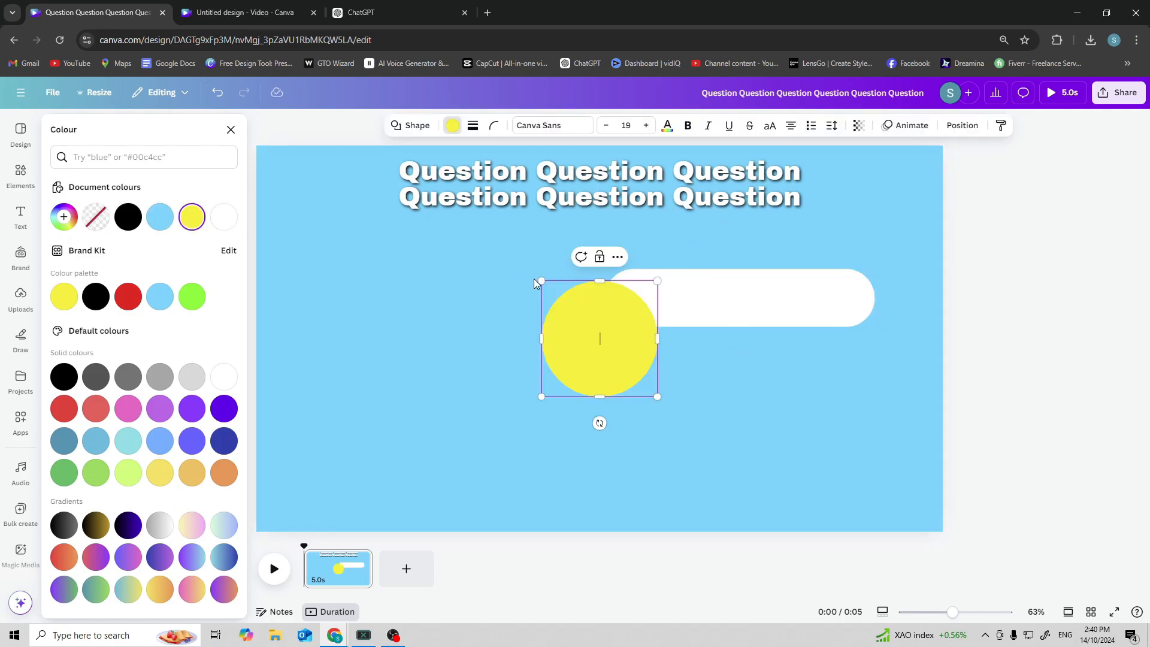
left_click(127, 297)
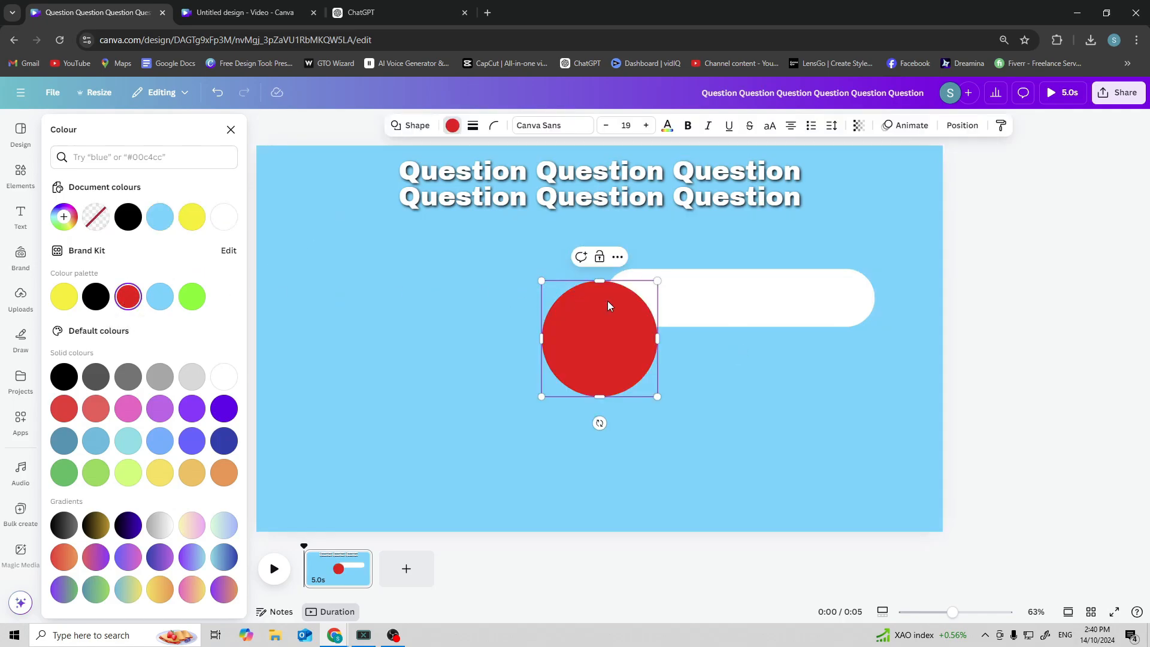
Shrink the circle and place it inside the bar's left end.
left_click_drag(581, 354, 637, 316)
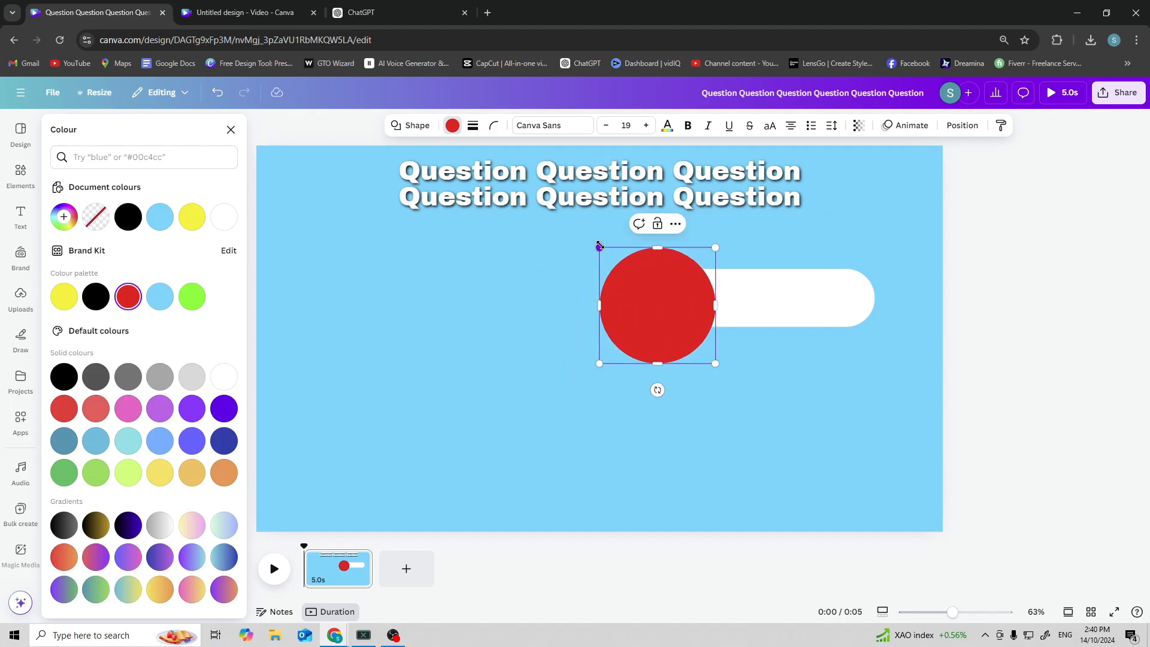
left_click_drag(601, 247, 629, 278)
left_click(652, 307)
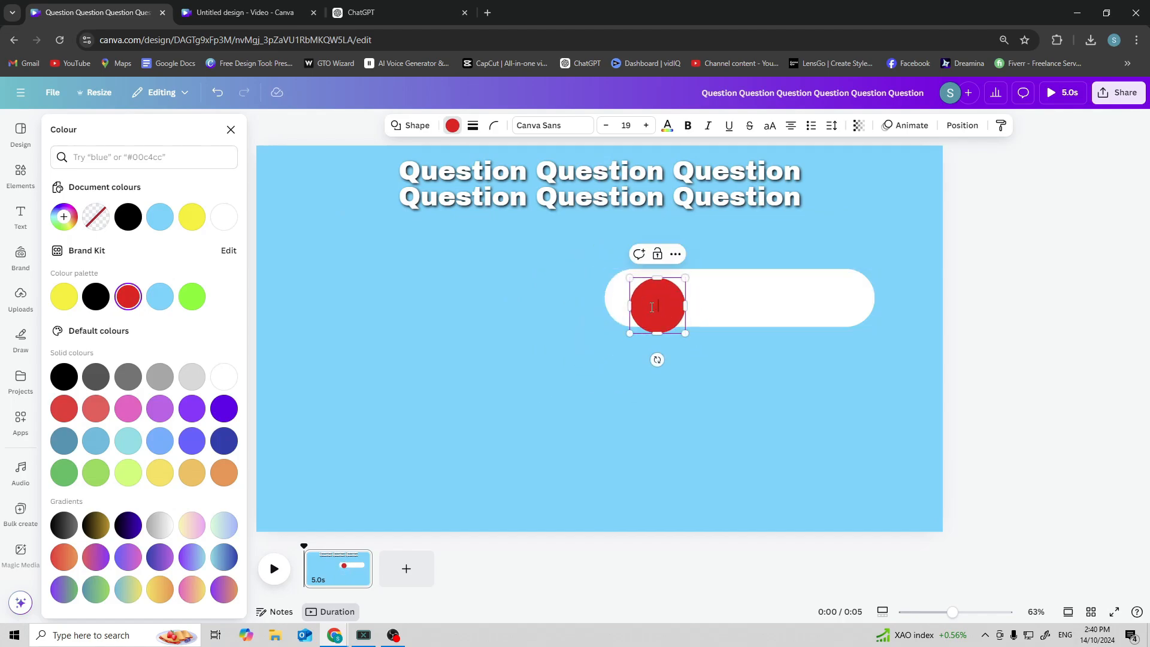
Move the bar lower and realign the red circle inside its left end.
left_click(735, 305)
left_click_drag(735, 306, 723, 337)
left_click(655, 303)
left_click_drag(655, 303, 604, 312)
left_click(572, 316)
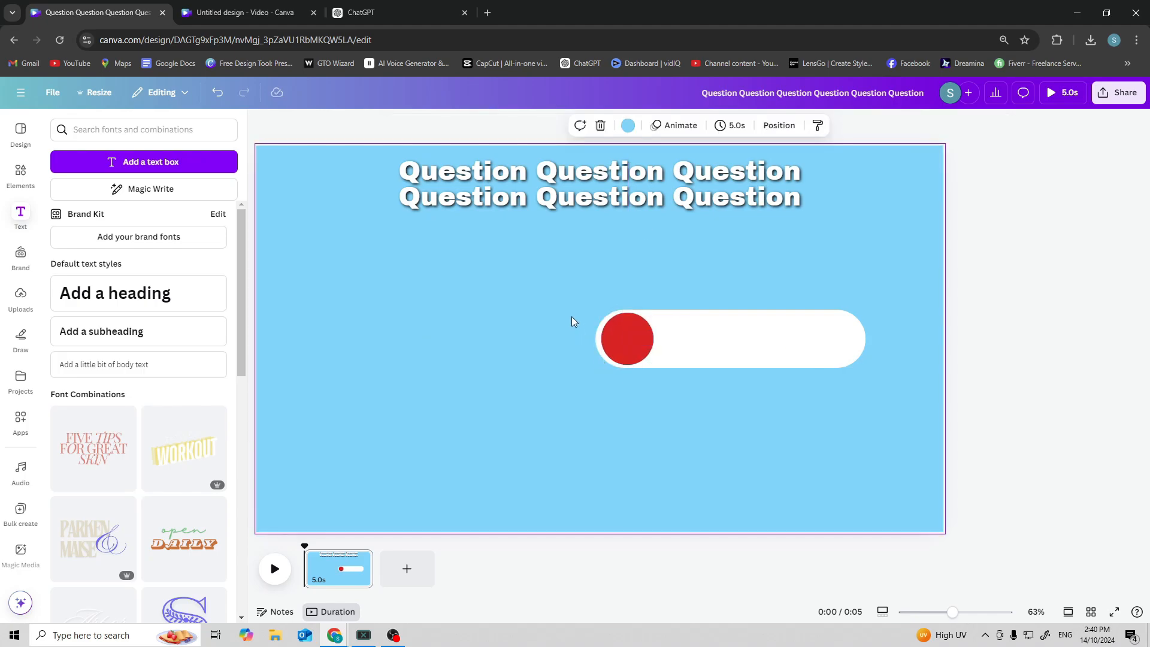
scroll(685, 361, "up", 3, "ctrl")
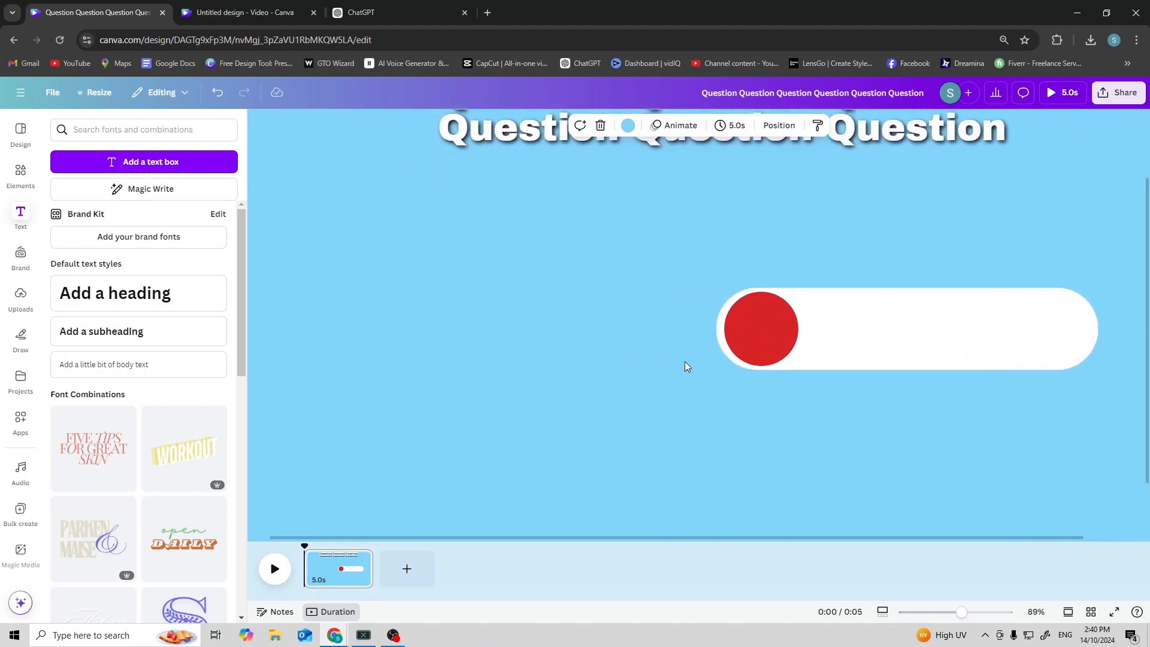
Add a heading text box, set its size to 55 and its font to Archivo Black.
left_click(169, 292)
left_click(638, 268)
left_click(542, 136)
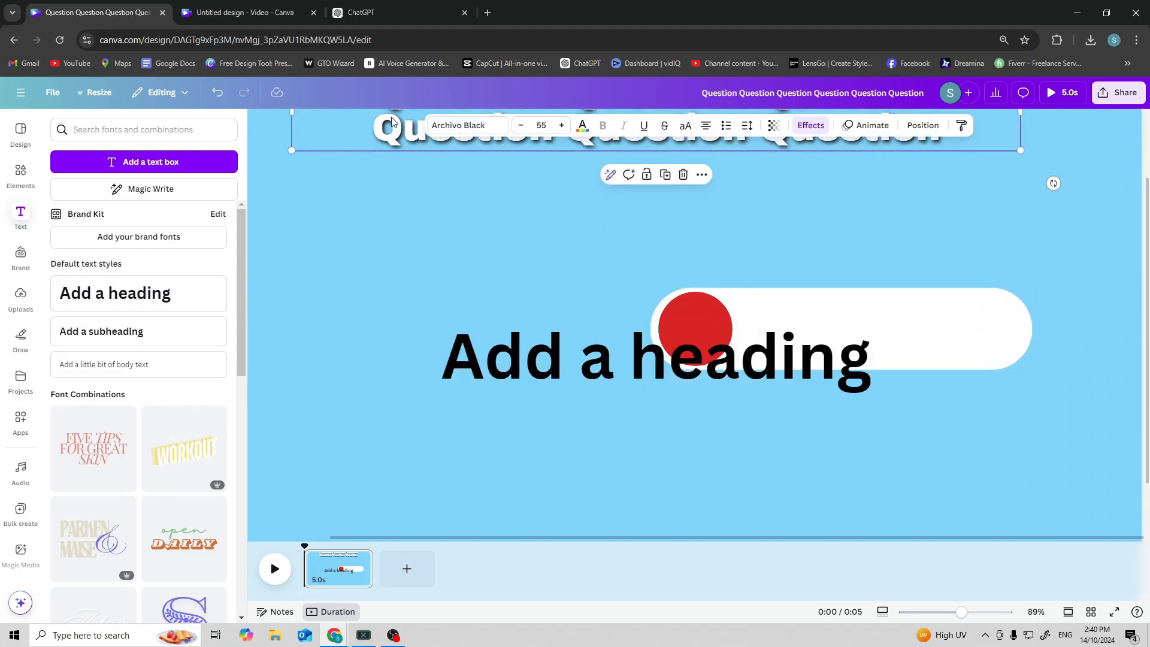
left_click(618, 351)
left_click(537, 119)
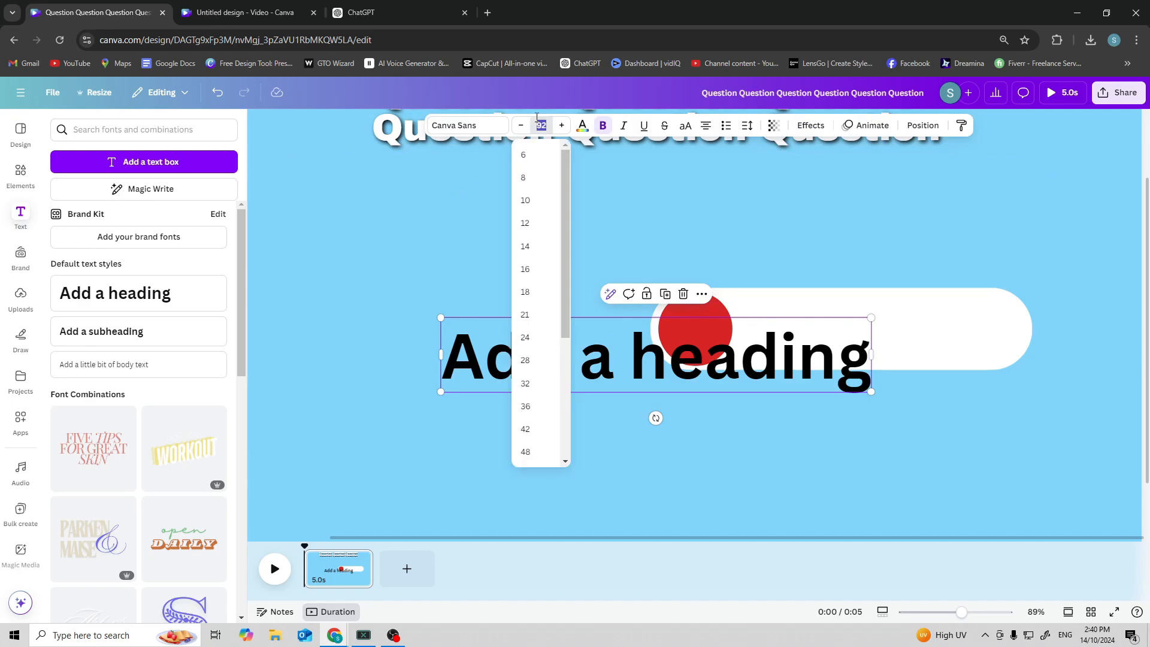
type("55")
key("Return")
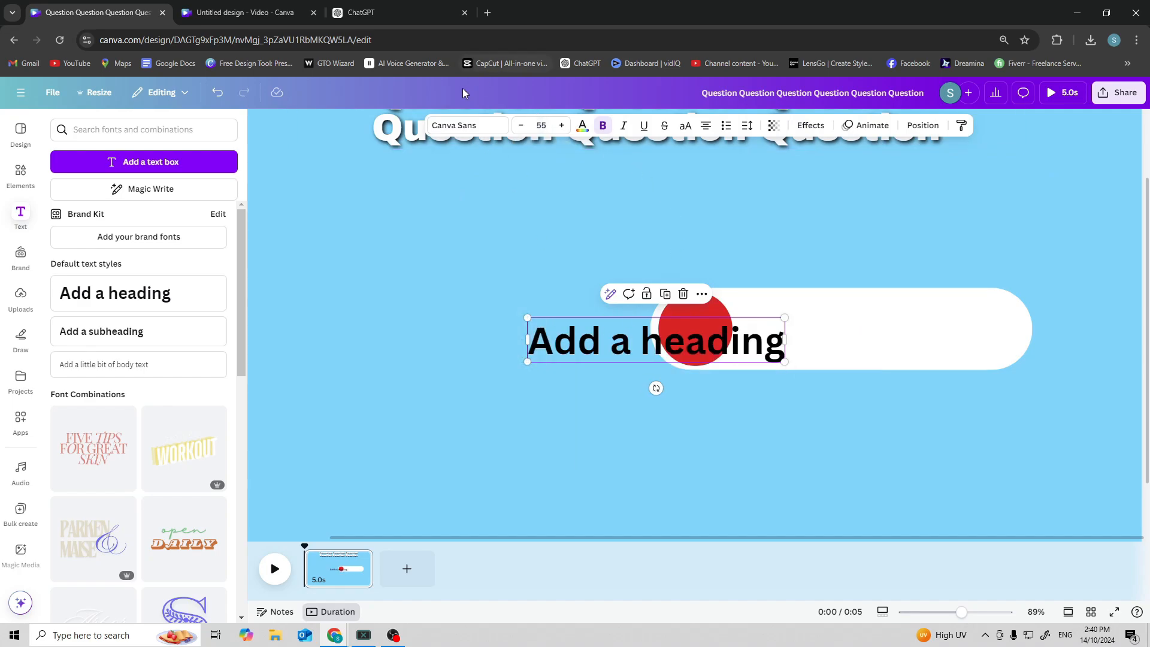
left_click(475, 133)
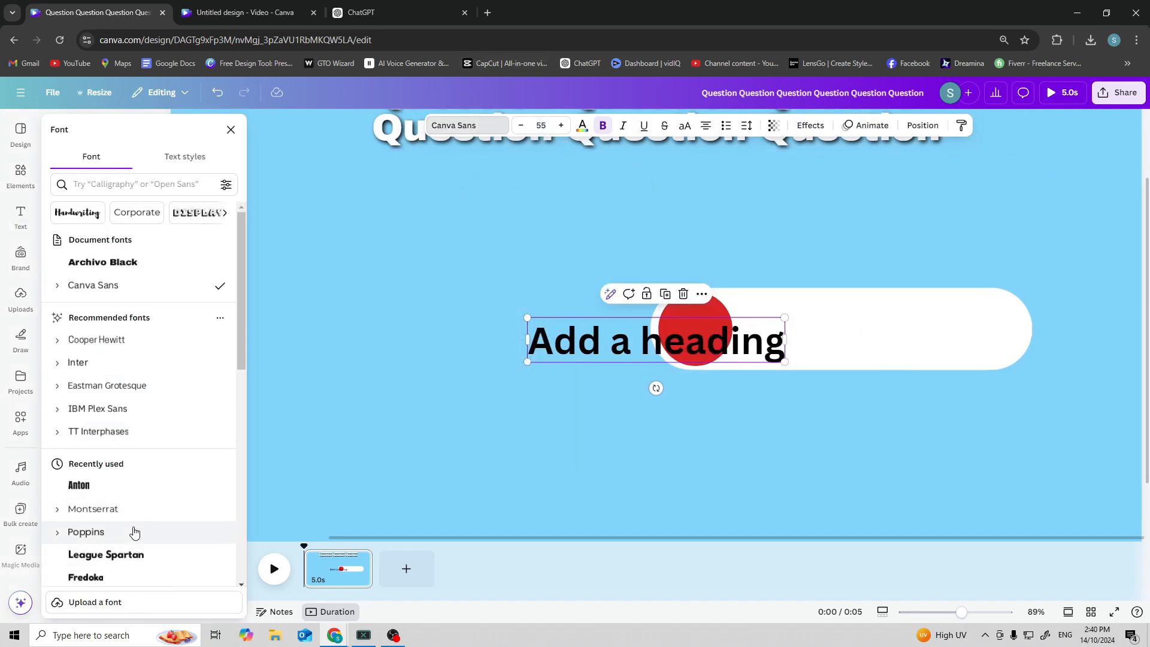
left_click(115, 260)
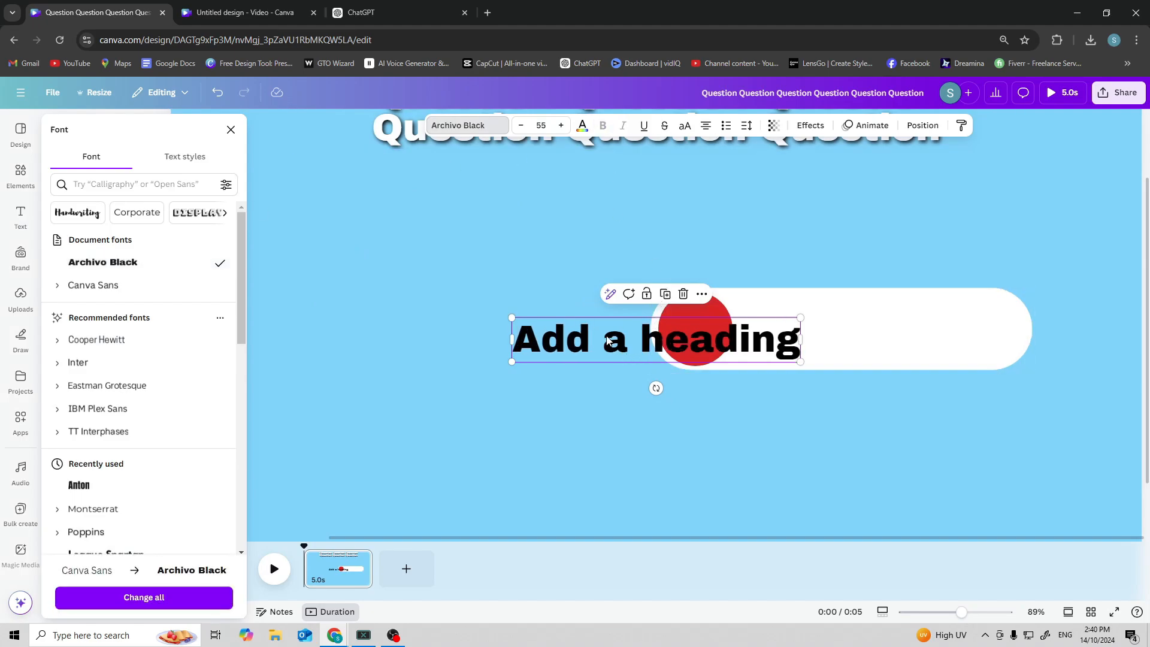
Move the new text onto the answer bar, change it to "Answer 1" and widen its text box.
left_click_drag(569, 347, 789, 341)
double_click(789, 340)
type("Answer 1")
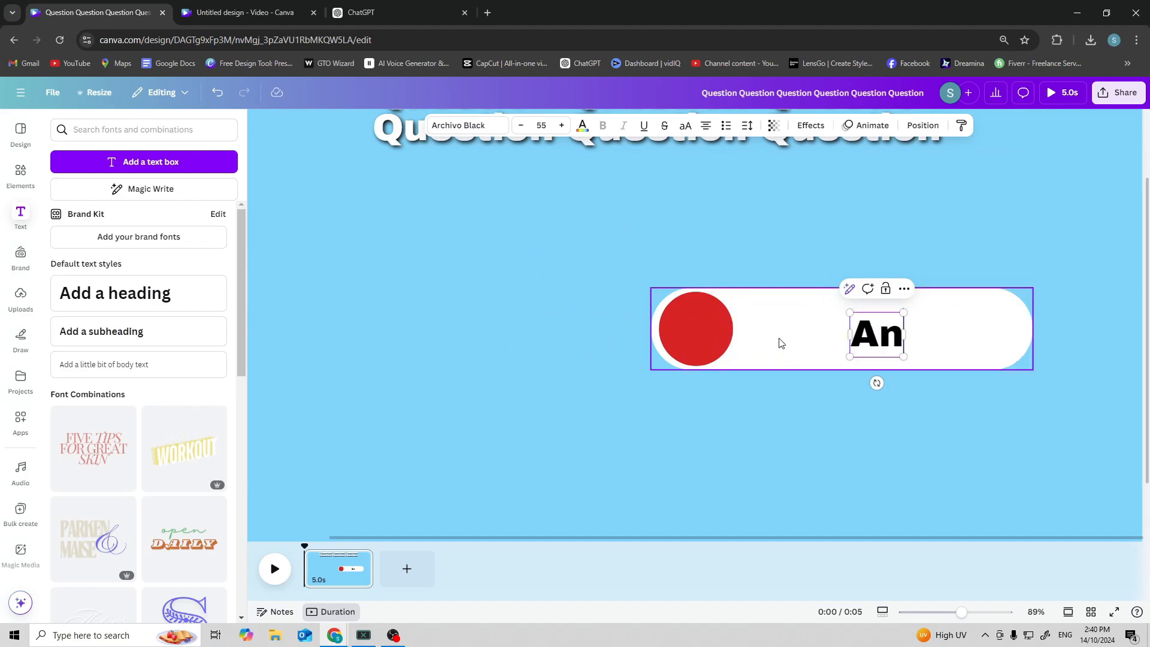
left_click(813, 405)
left_click_drag(827, 342, 782, 336)
left_click_drag(930, 331, 1022, 334)
scroll(953, 479, "down", 3)
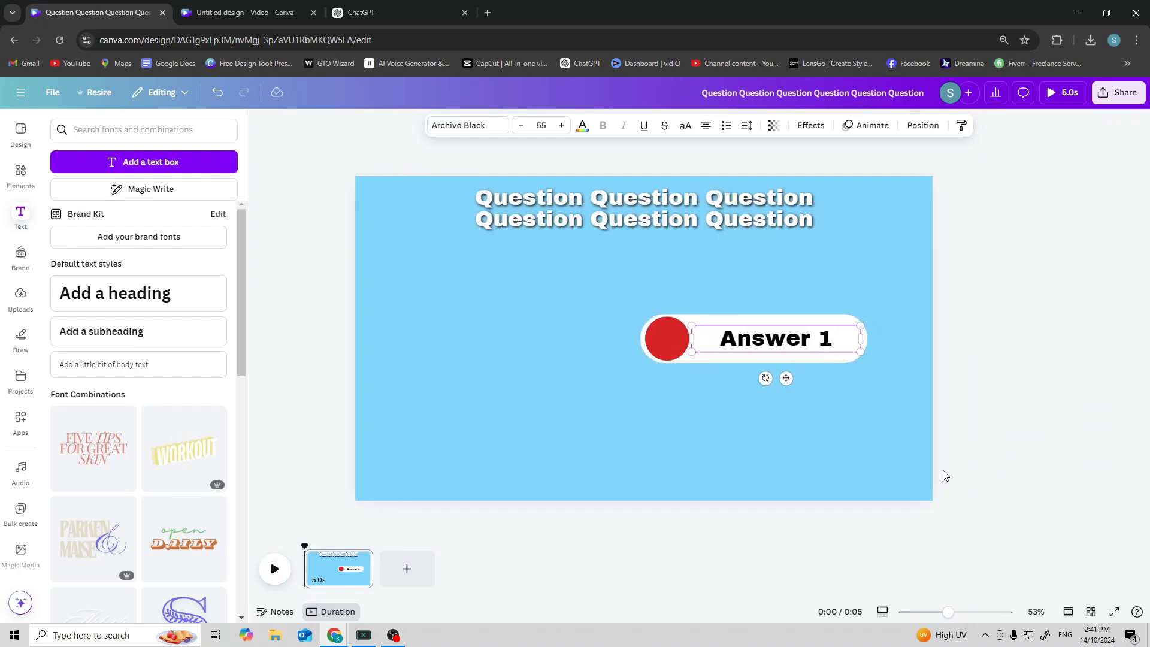
Lengthen the answer bar slightly and left-align the "Answer 1" text.
left_click(782, 360)
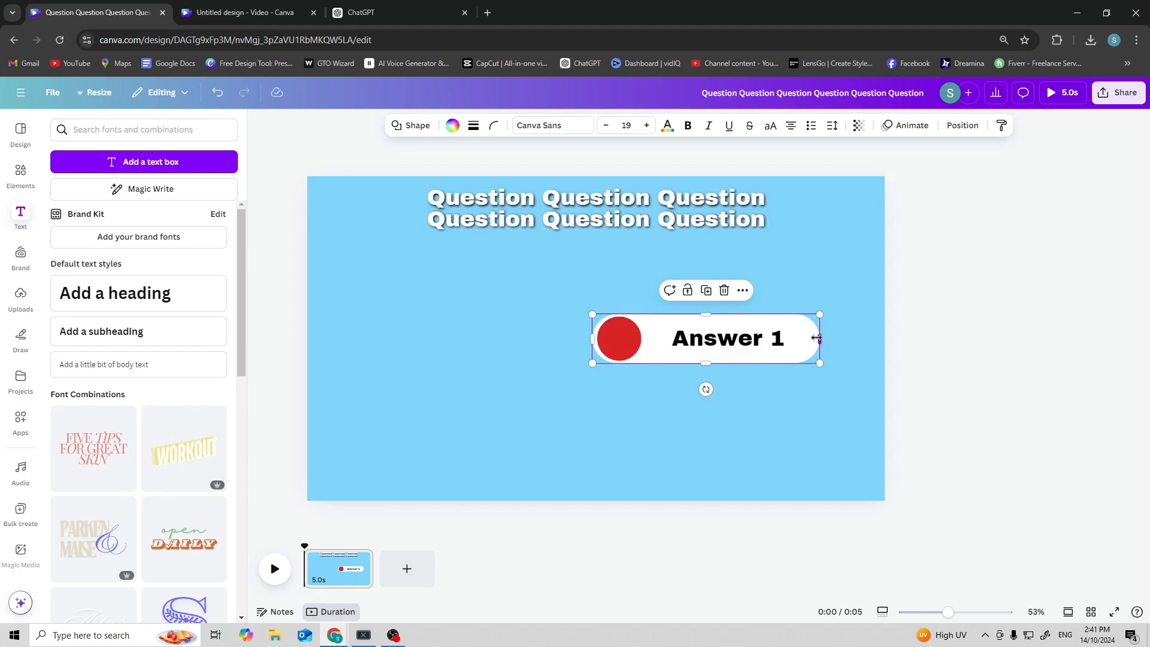
mouse_move(817, 339)
left_mouse_down()
mouse_move(851, 338)
mouse_move(822, 339)
mouse_move(837, 339)
left_mouse_up()
left_click(807, 343)
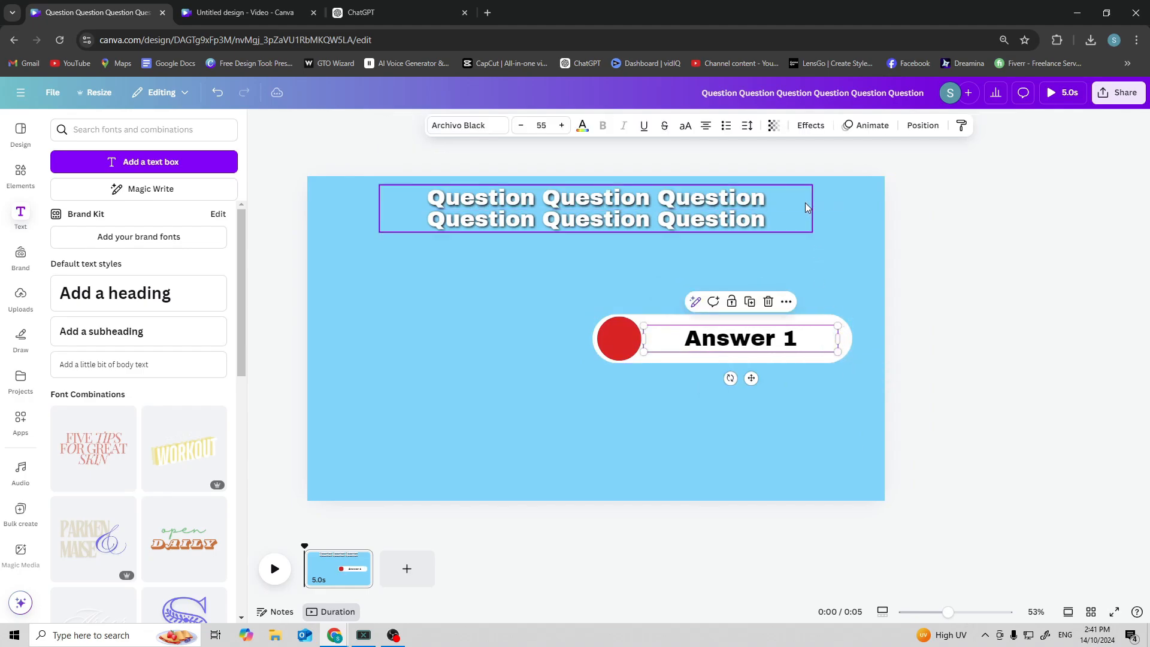
left_click(702, 129)
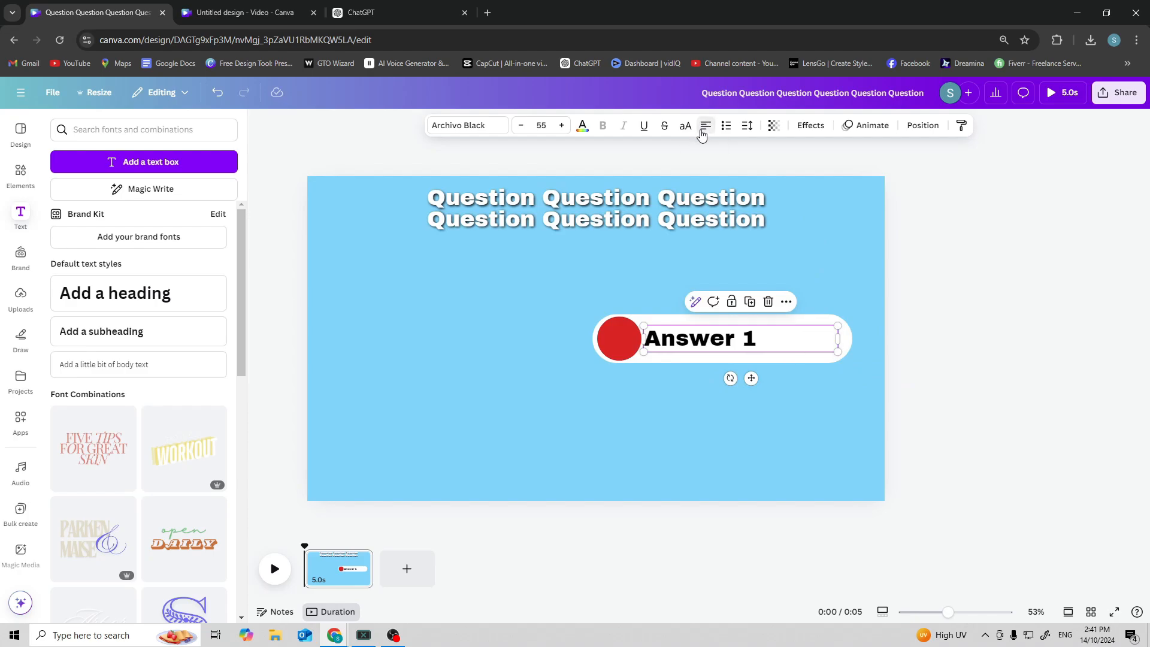
Paste a copy of the answer text onto the red circle and change it to the letter A.
left_click(627, 395)
left_click(709, 347)
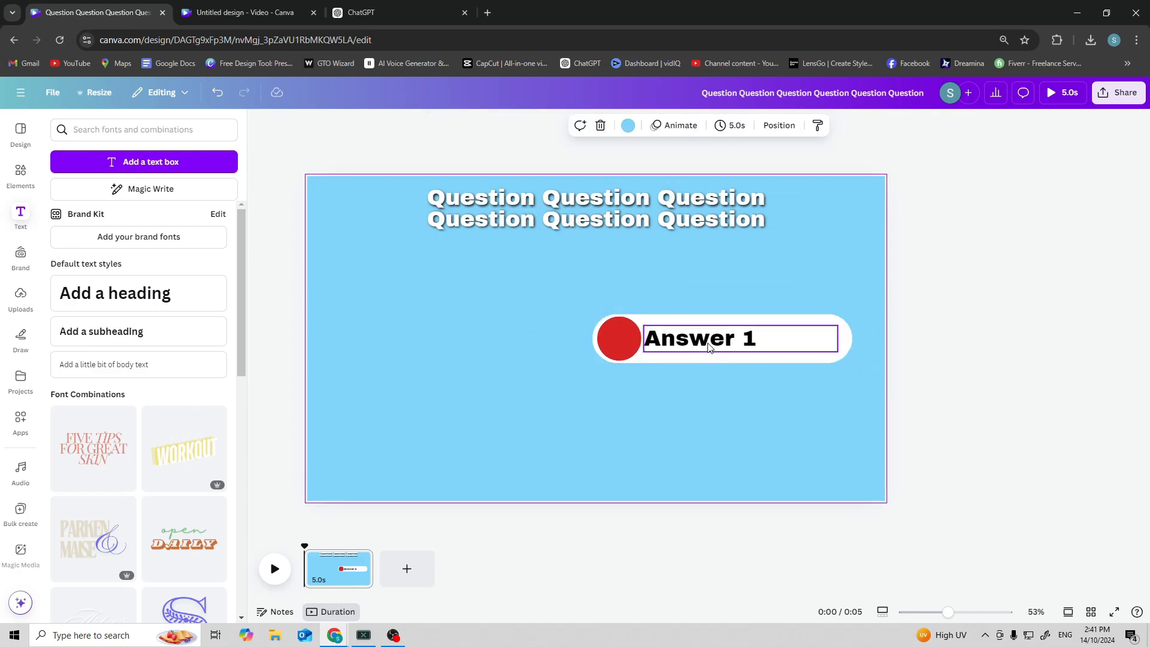
key("ctrl+v")
left_click(709, 348)
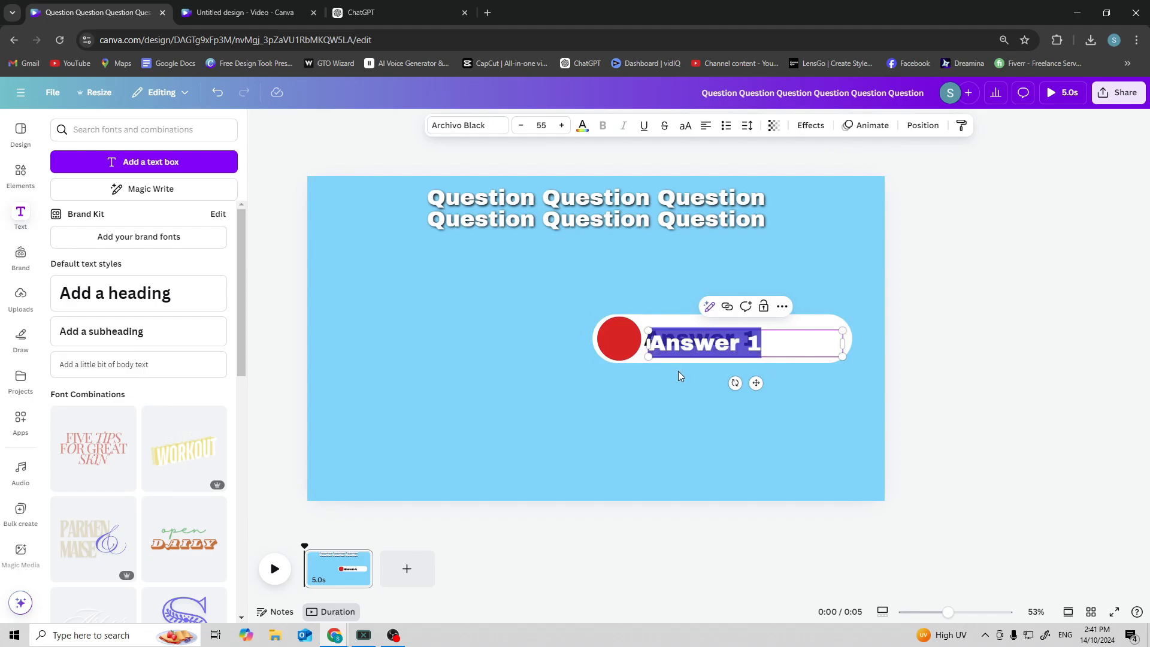
left_click(678, 371)
left_click_drag(682, 353, 643, 345)
double_click(624, 342)
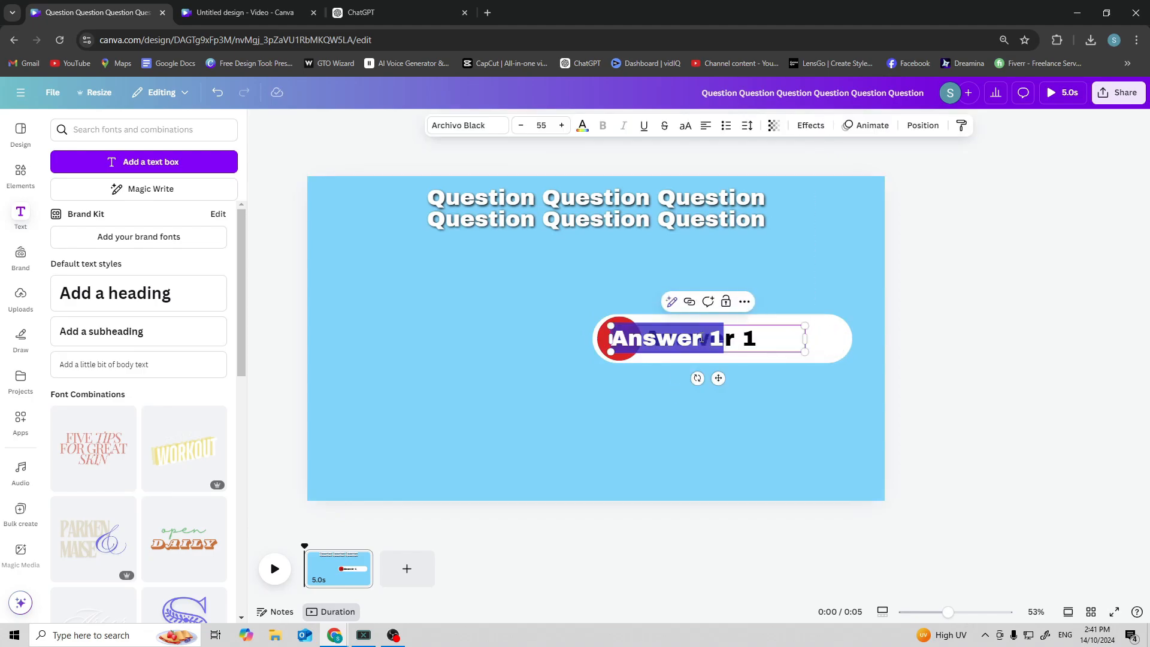
type("a")
Make the letter A white and narrow its text box to fit the circle.
left_click(583, 126)
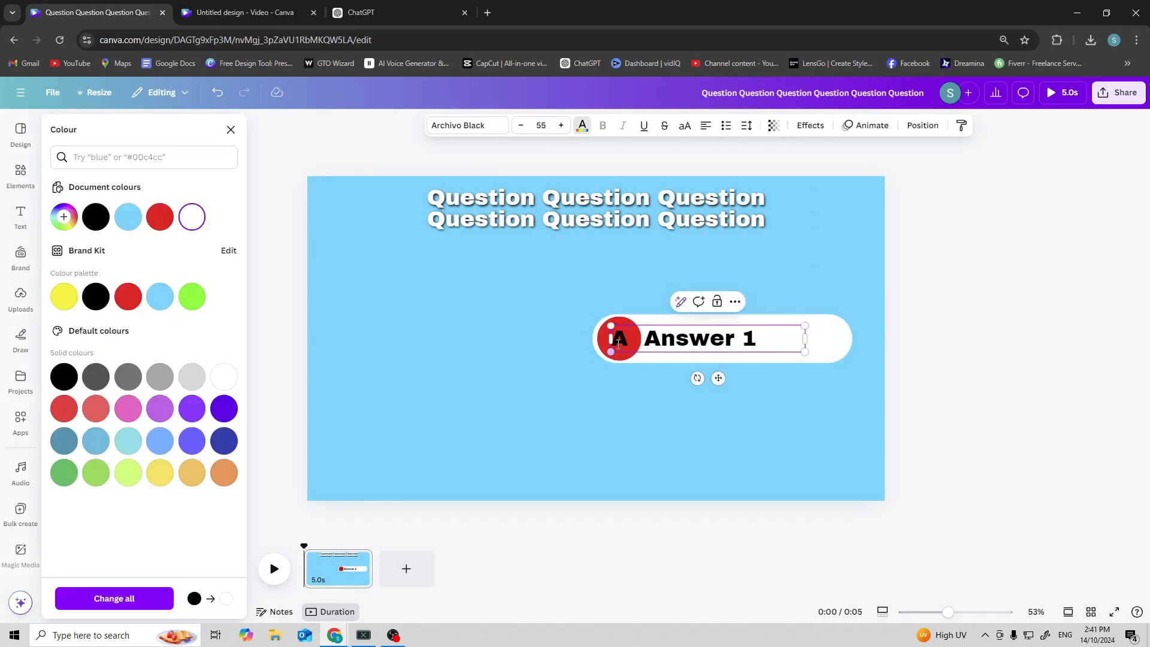
left_click(192, 216)
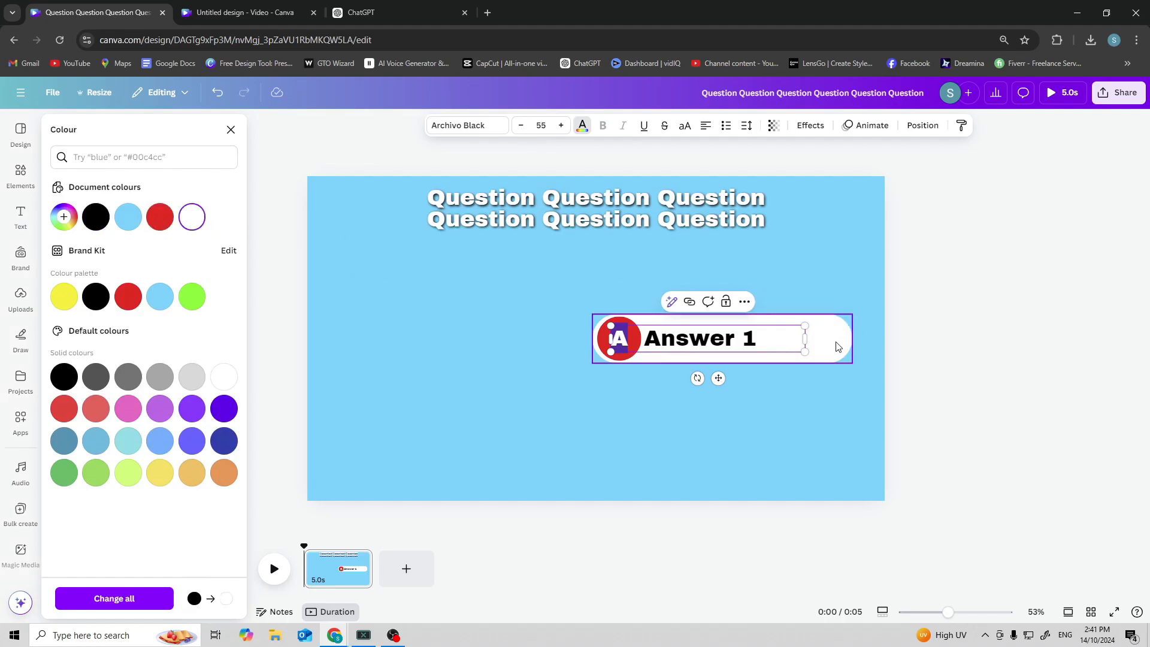
left_click(811, 343)
left_click_drag(805, 340, 629, 377)
Enlarge the letter A to about 73.7 and centre it inside the red circle.
scroll(621, 300, "up", 5)
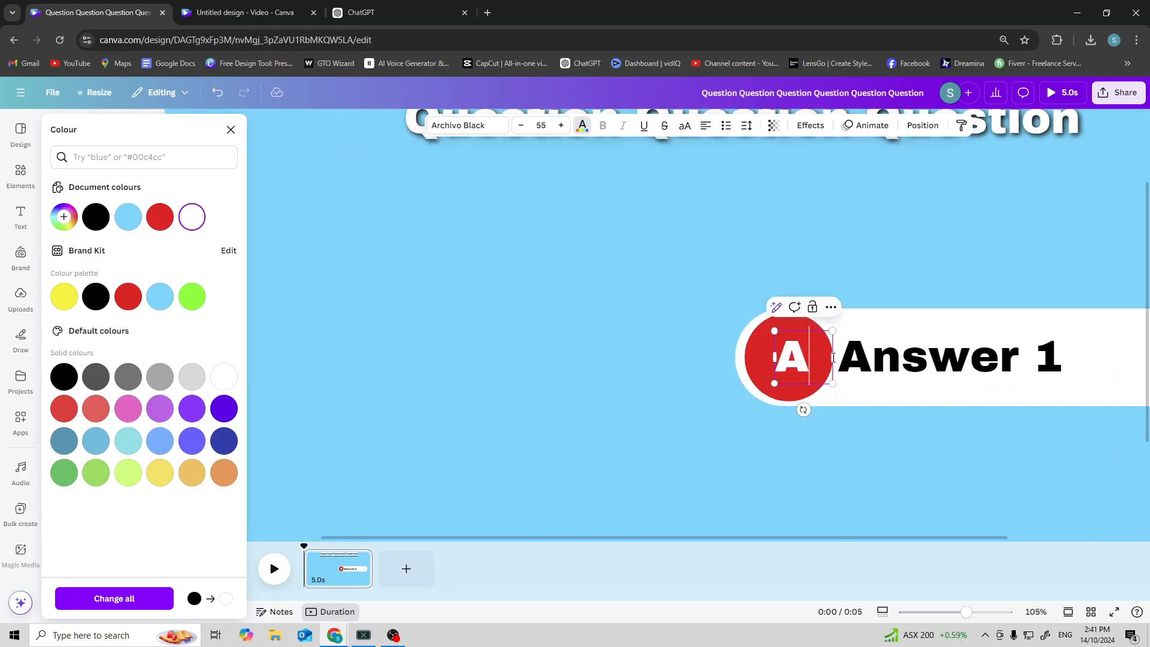
left_click(814, 250)
mouse_move(790, 358)
left_mouse_down()
mouse_move(821, 356)
mouse_move(810, 357)
left_mouse_up()
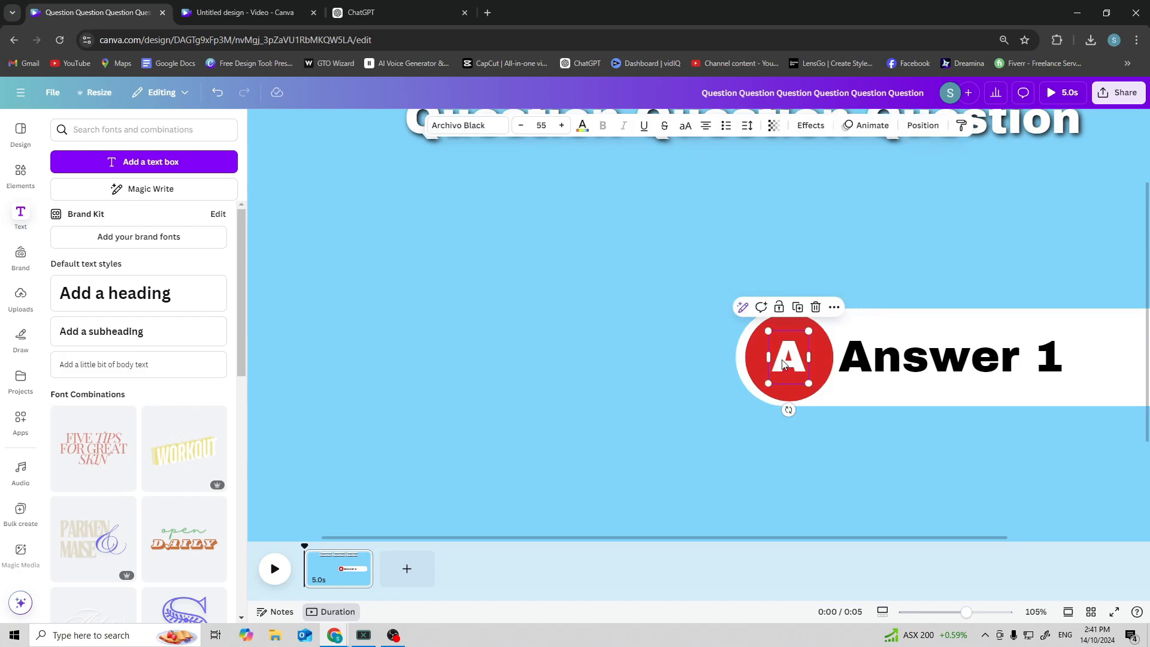
scroll(613, 352, "down", 3)
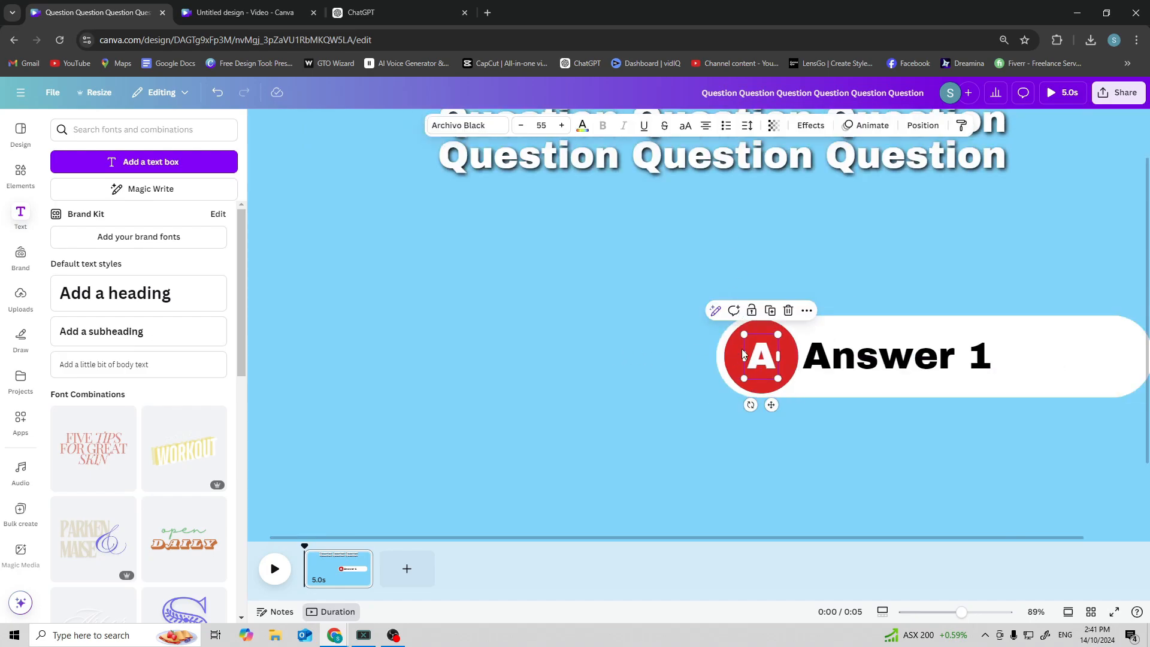
left_click_drag(745, 335, 759, 357)
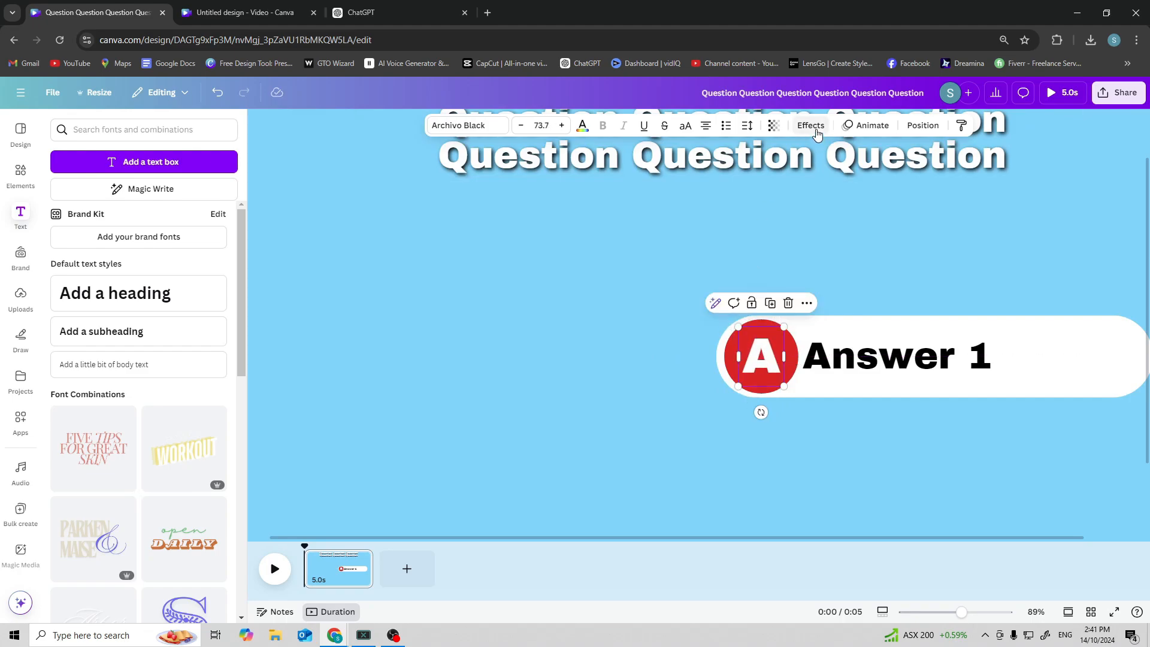
Give the letter A a black Shadow effect with blur 100 and transparency 100.
left_click(811, 125)
left_click(139, 195)
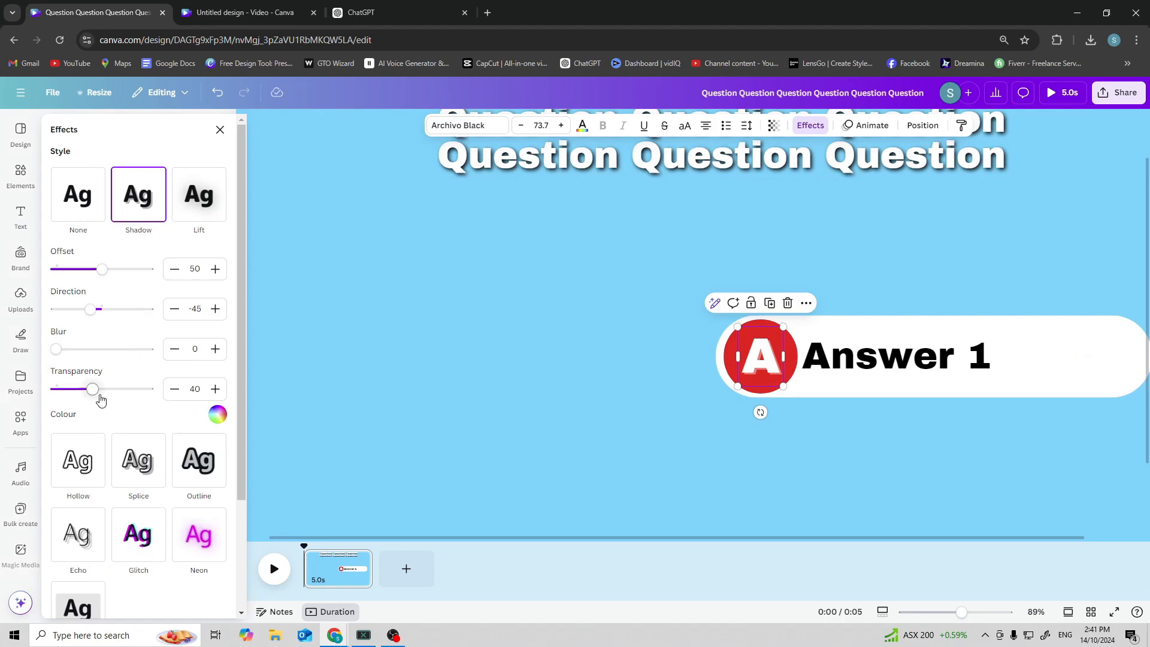
left_click_drag(100, 400, 183, 397)
left_click_drag(56, 349, 186, 362)
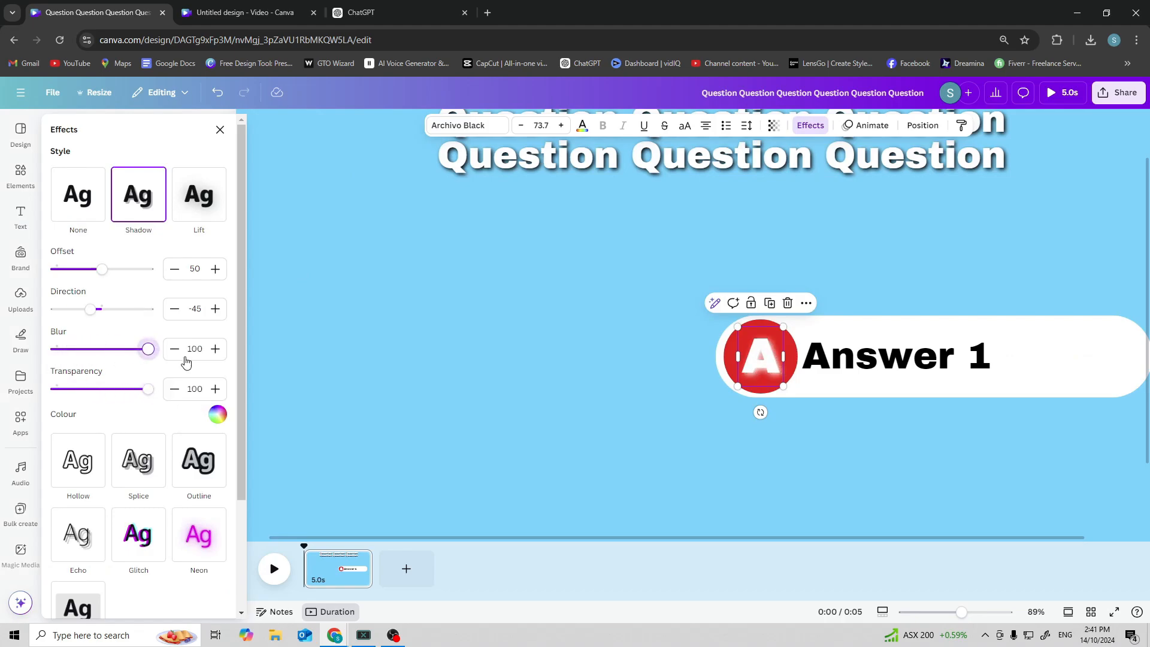
left_click(217, 414)
left_click(85, 273)
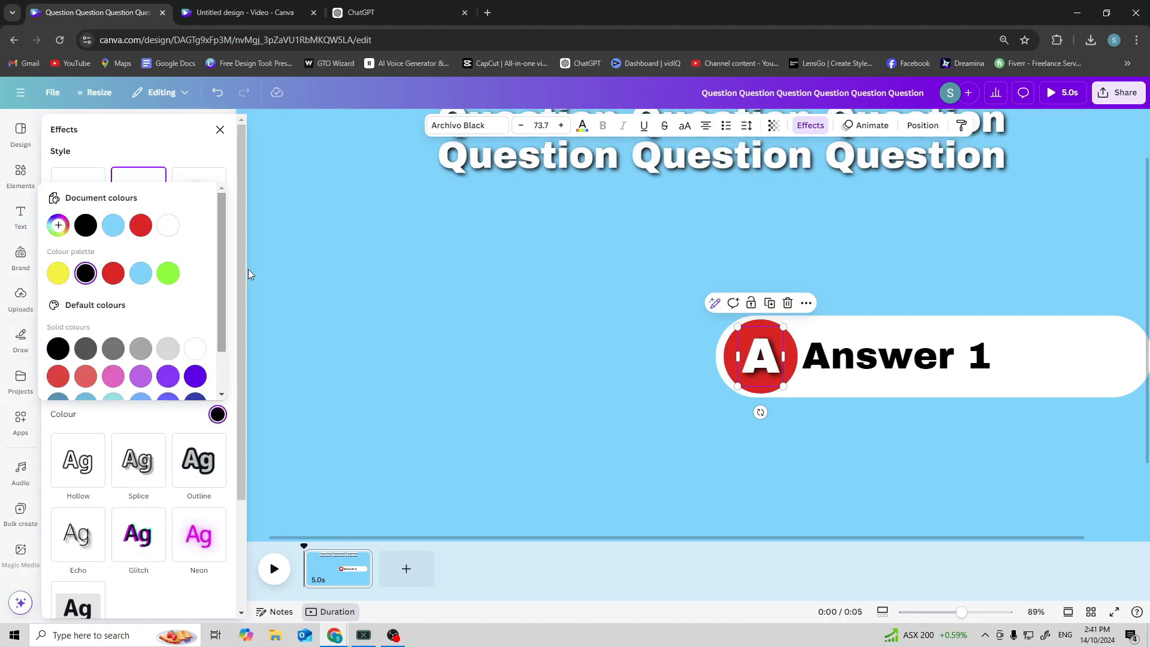
left_click(503, 326)
Group the answer bar with its red circle, letter A and answer text.
left_click(869, 336)
scroll(590, 339, "down", 1)
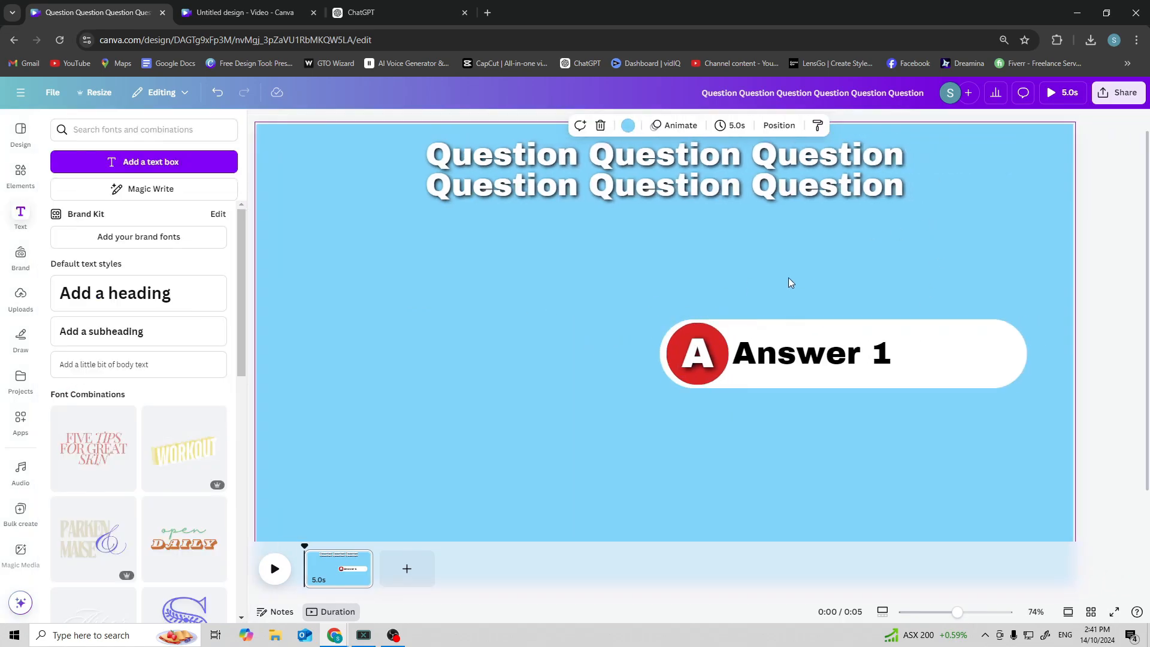
left_click_drag(855, 275, 686, 388)
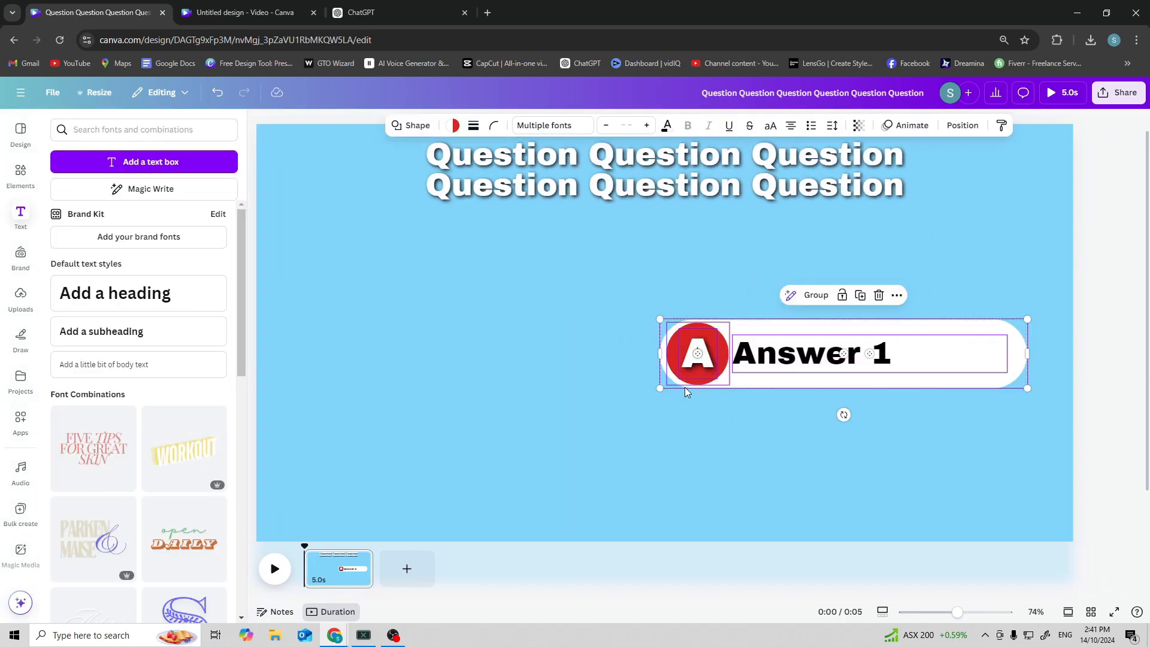
left_click(812, 296)
scroll(791, 407, "down", 3)
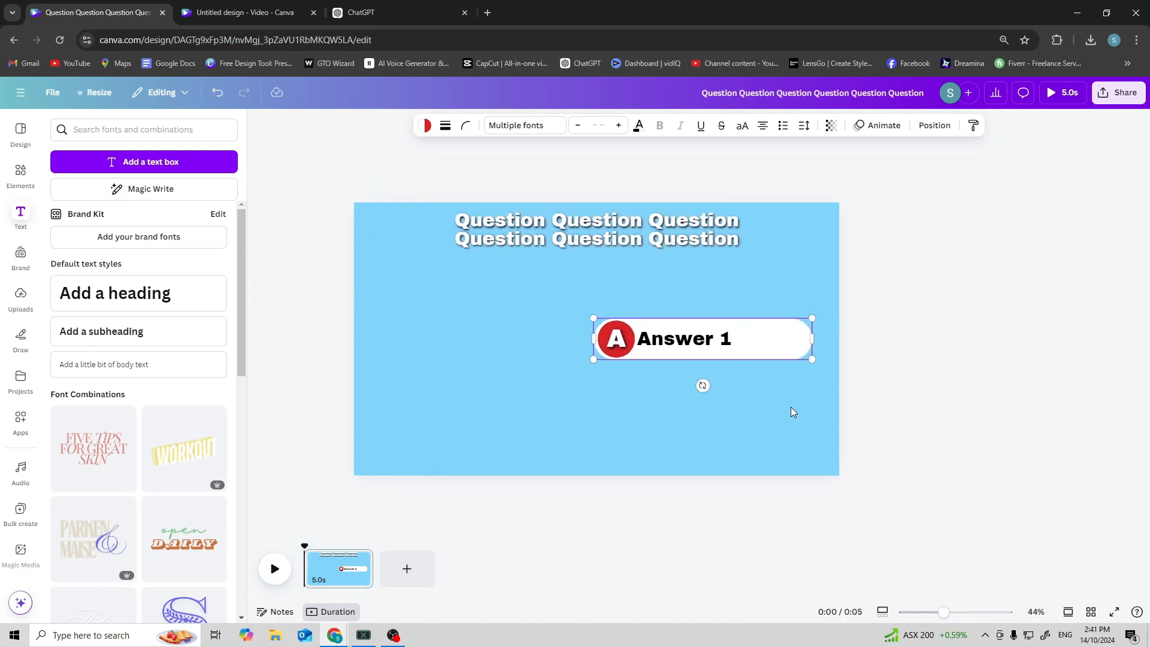
Duplicate the answer group twice, stacking the copies below the first.
key("ctrl+c")
key("ctrl+v")
left_click_drag(649, 334, 647, 376)
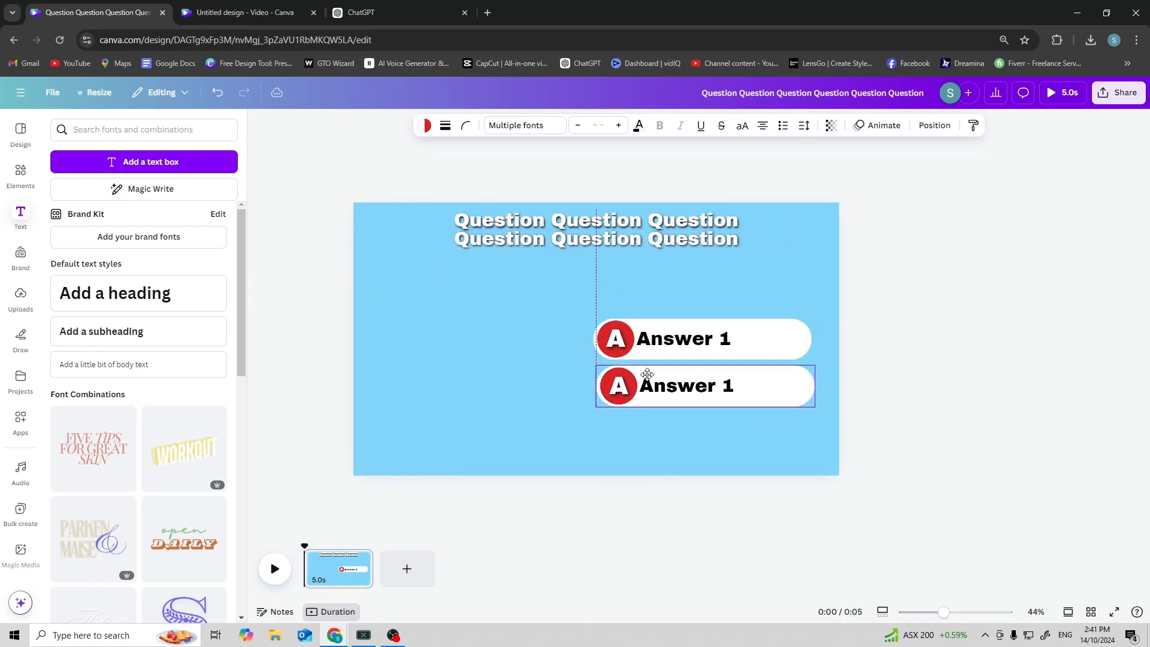
key("ctrl+v")
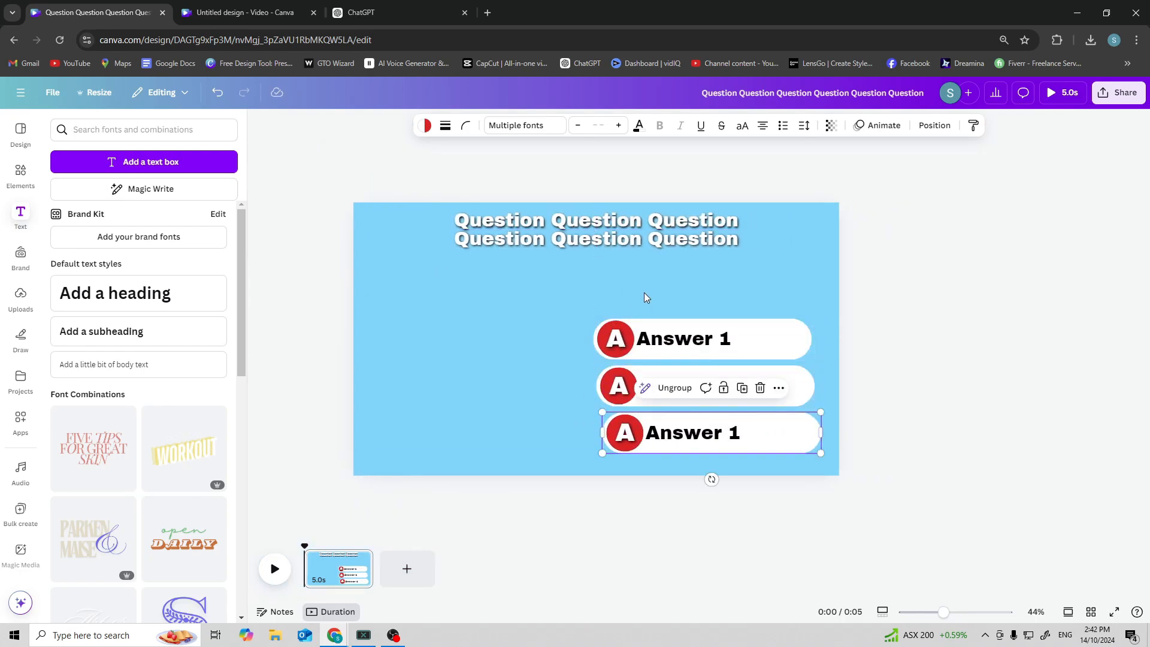
Move all three answer bars up together as one selection.
left_click_drag(644, 294, 687, 452)
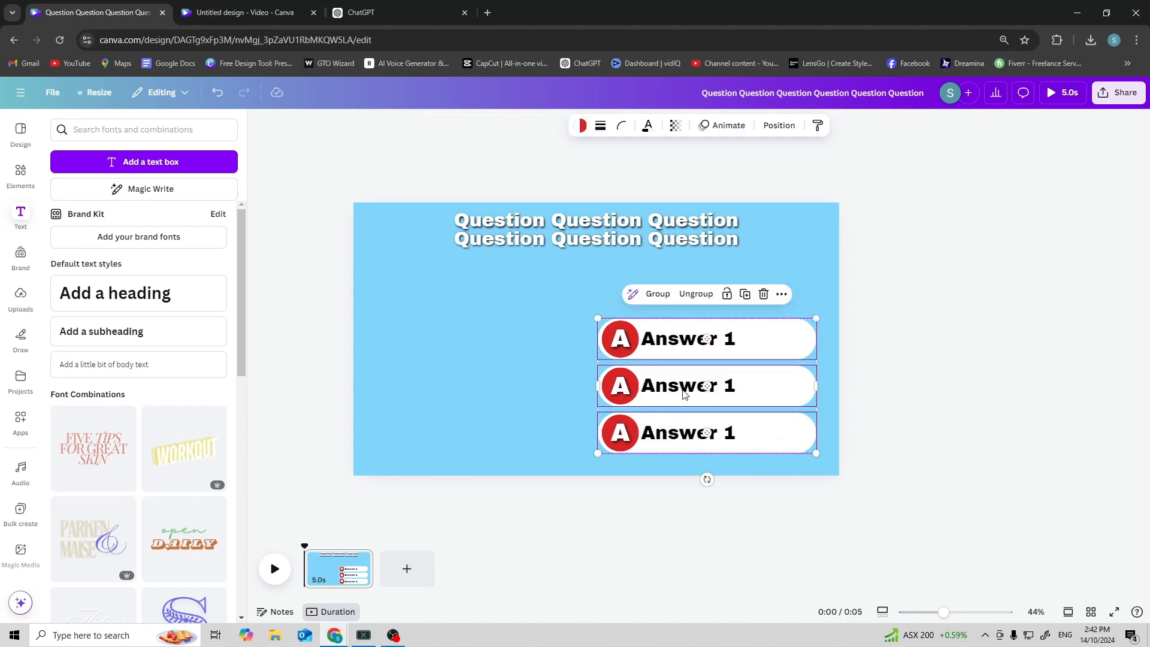
left_click_drag(685, 394, 684, 367)
left_click(512, 350)
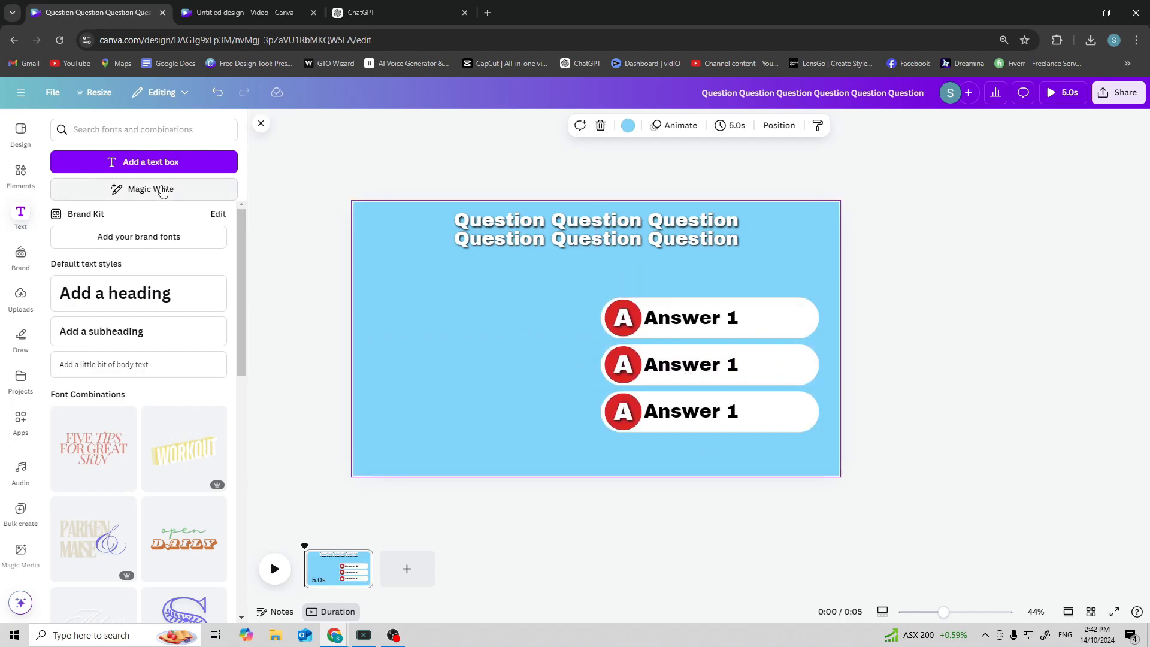
Search elements for "frame", add a landscape frame and place it left of the answer bars.
left_click(145, 129)
left_click(30, 168)
left_click(145, 124)
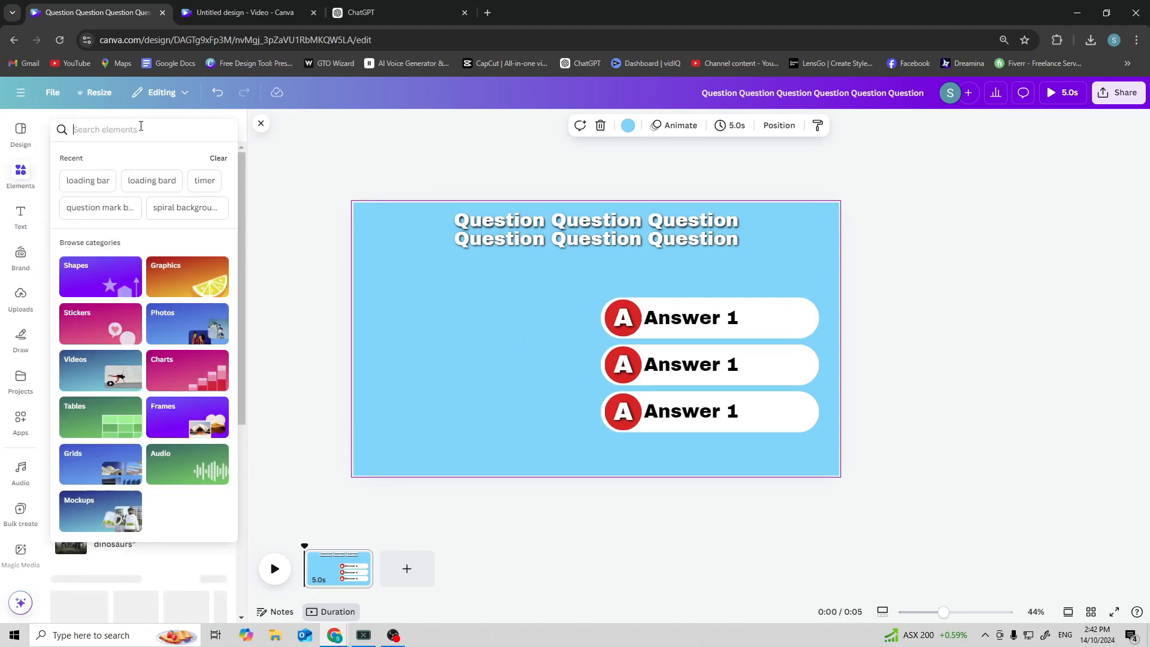
type("frame")
key("Return")
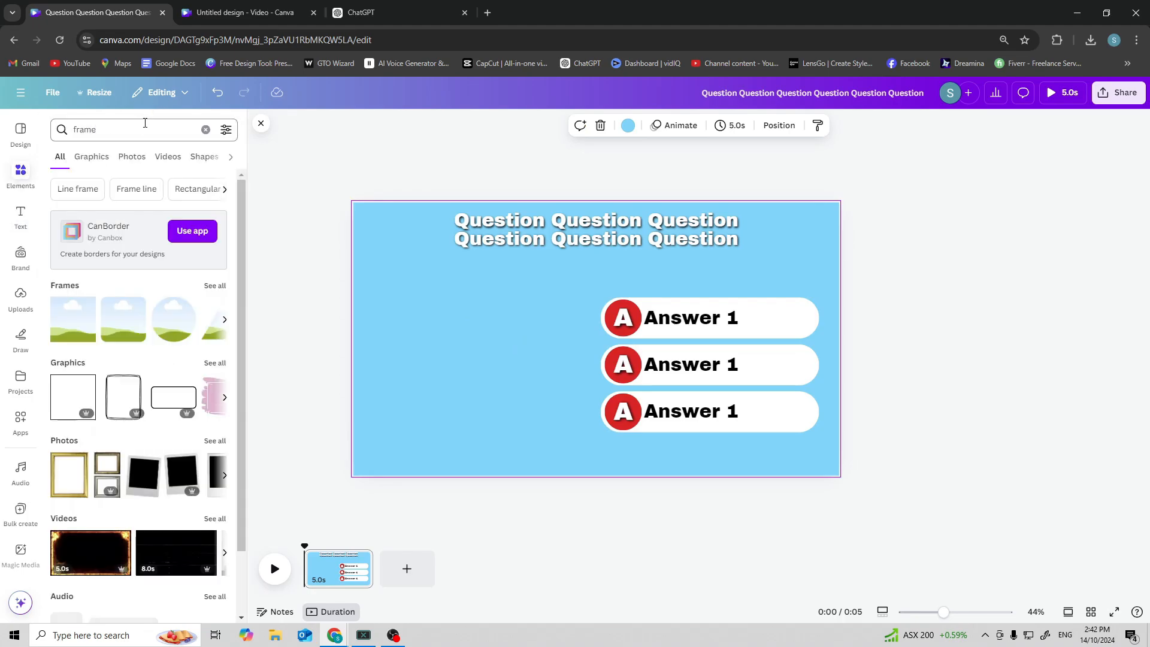
left_click(73, 320)
left_click_drag(593, 345, 447, 363)
left_click_drag(520, 357, 584, 357)
Round the frame's corners and give it a thick white border.
left_click(634, 131)
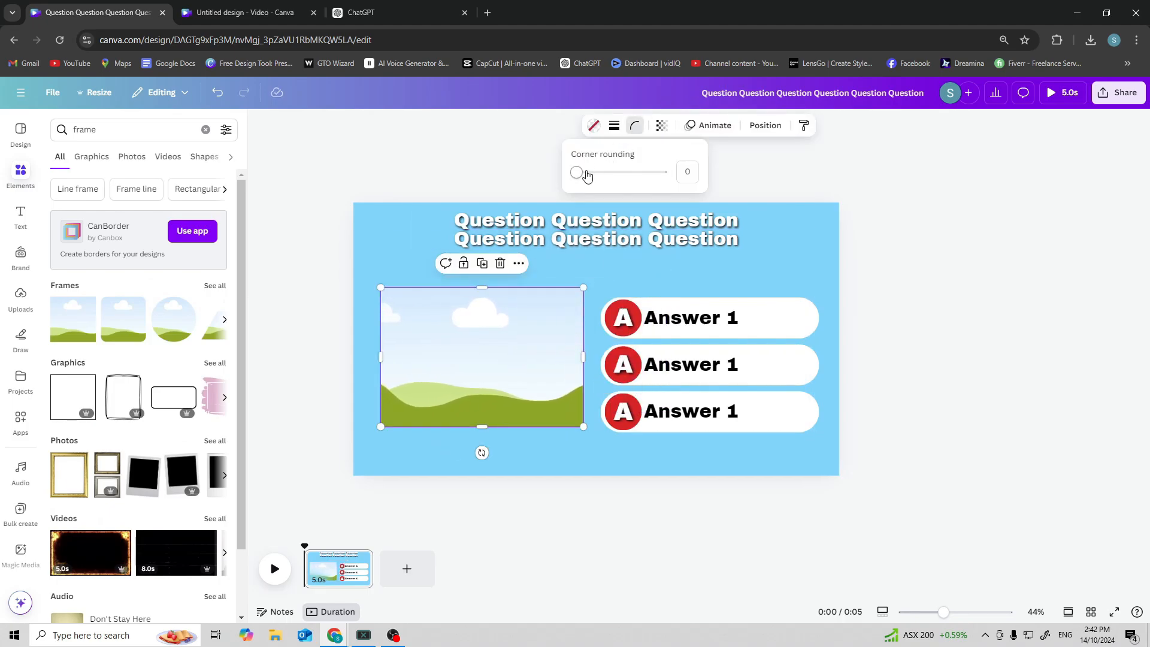
left_click_drag(584, 174, 630, 185)
left_click(615, 125)
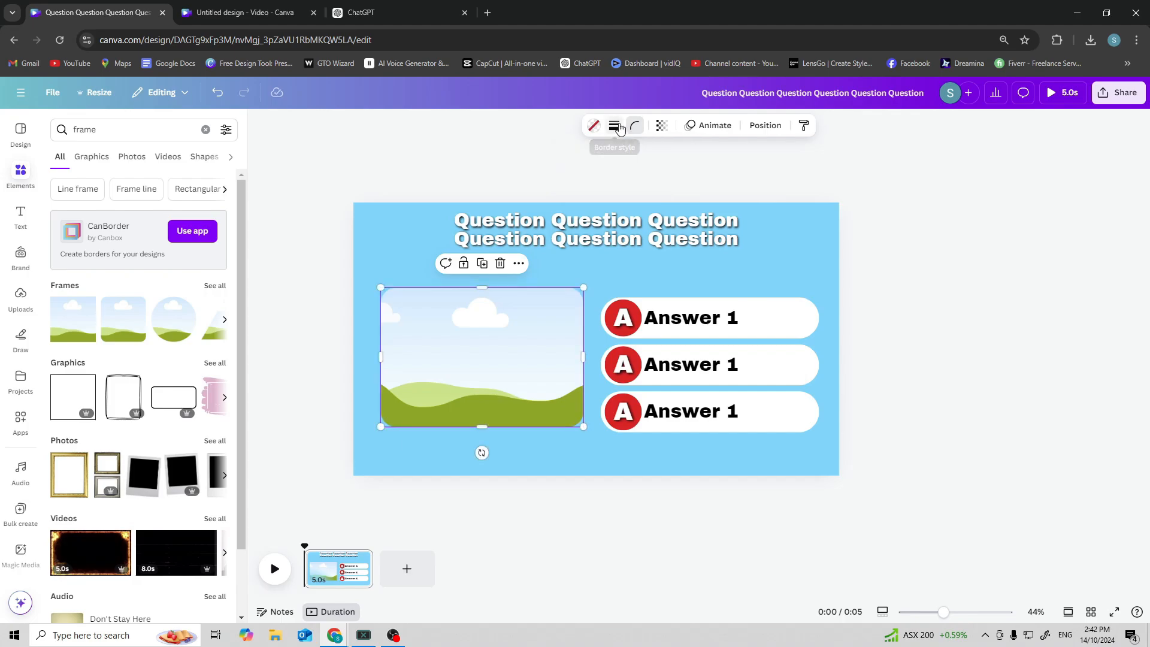
left_click_drag(539, 200, 565, 205)
left_click(602, 124)
left_click(601, 124)
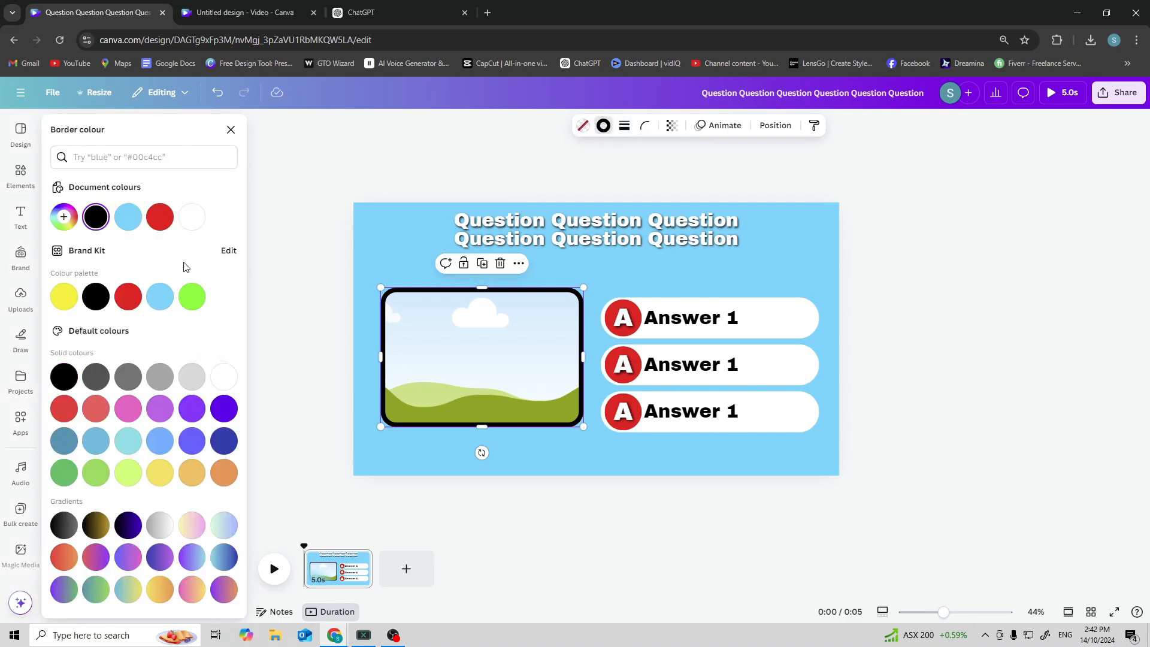
left_click(192, 216)
Select the frame and the answer bars together and align their tops.
left_click_drag(463, 359, 455, 367)
left_click_drag(674, 289, 488, 473)
key("alt")
key("alt+shift+t")
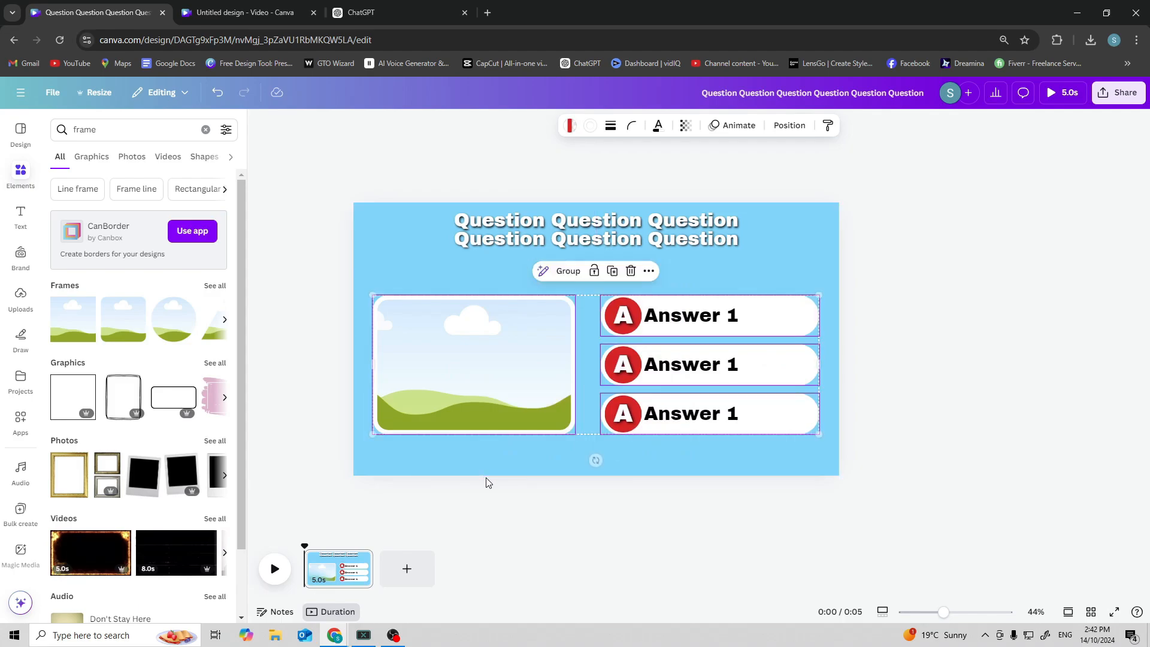
Nudge the question heading down slightly and shift the frame and answer bars up a little.
left_click(789, 264)
left_click_drag(580, 229, 579, 236)
left_click_drag(515, 285, 656, 413)
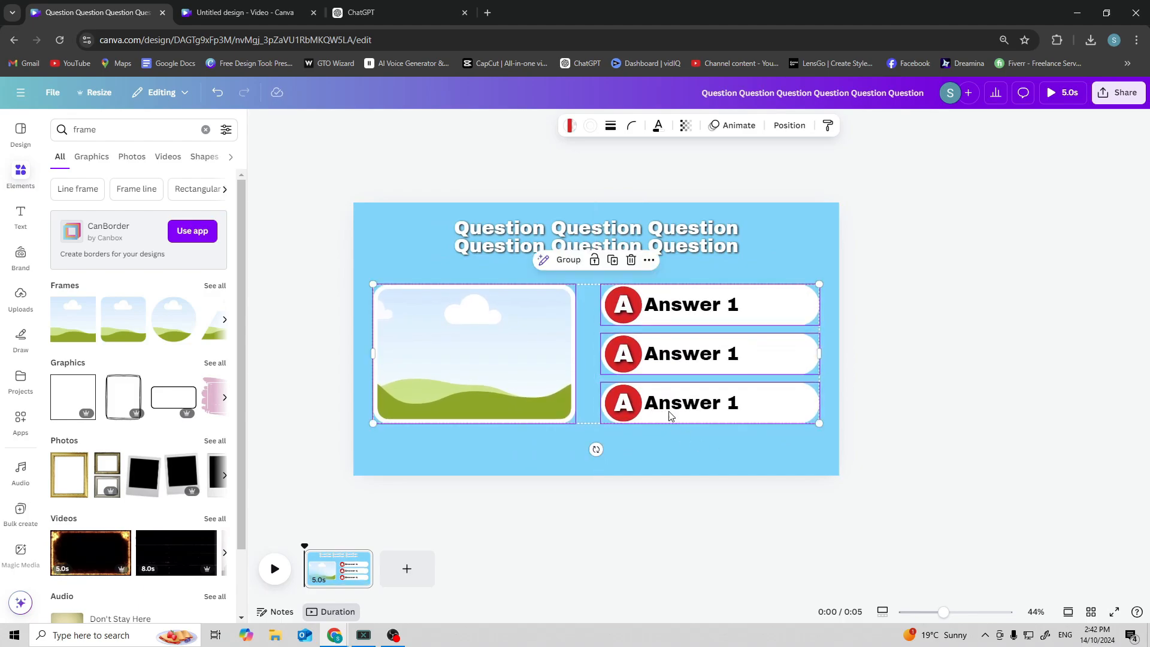
Search elements for "question mark background", lengthen the page's duration, and add the cyan question-mark video.
left_click(107, 129)
type("questio")
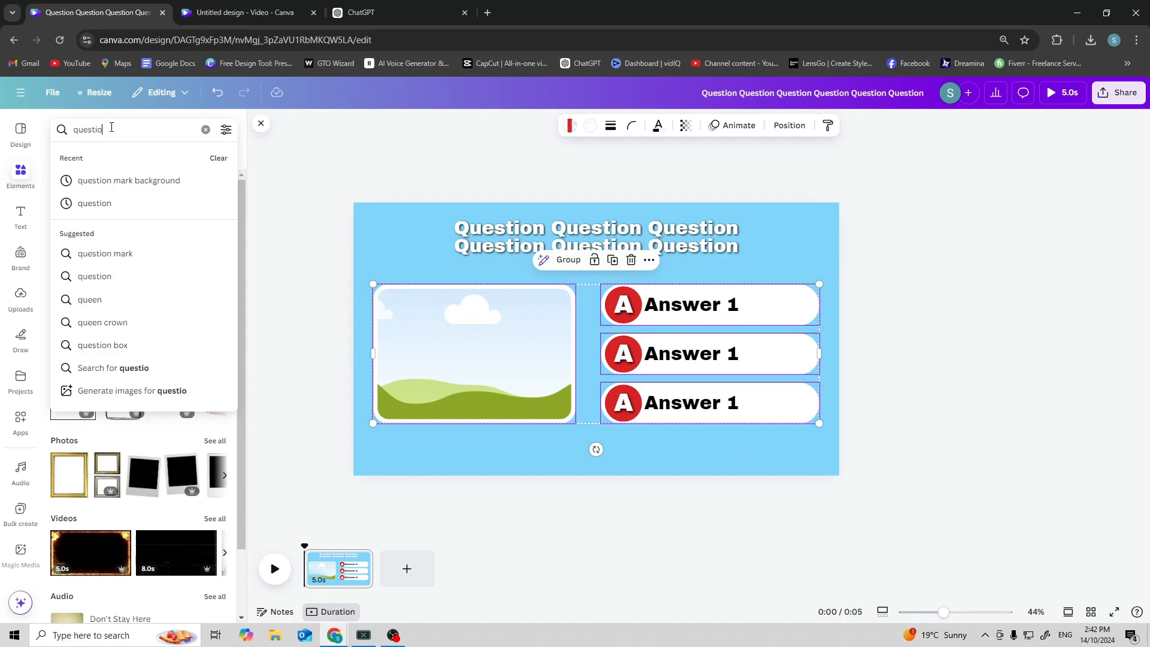
type("n mark backgroun")
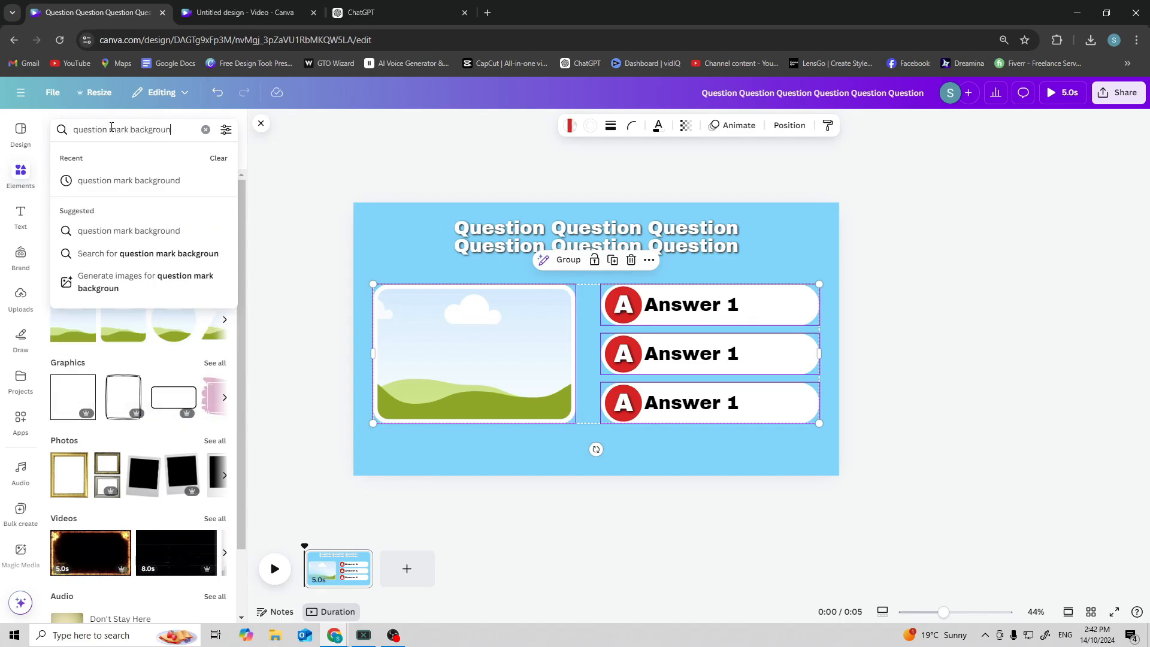
type("d")
key("Return")
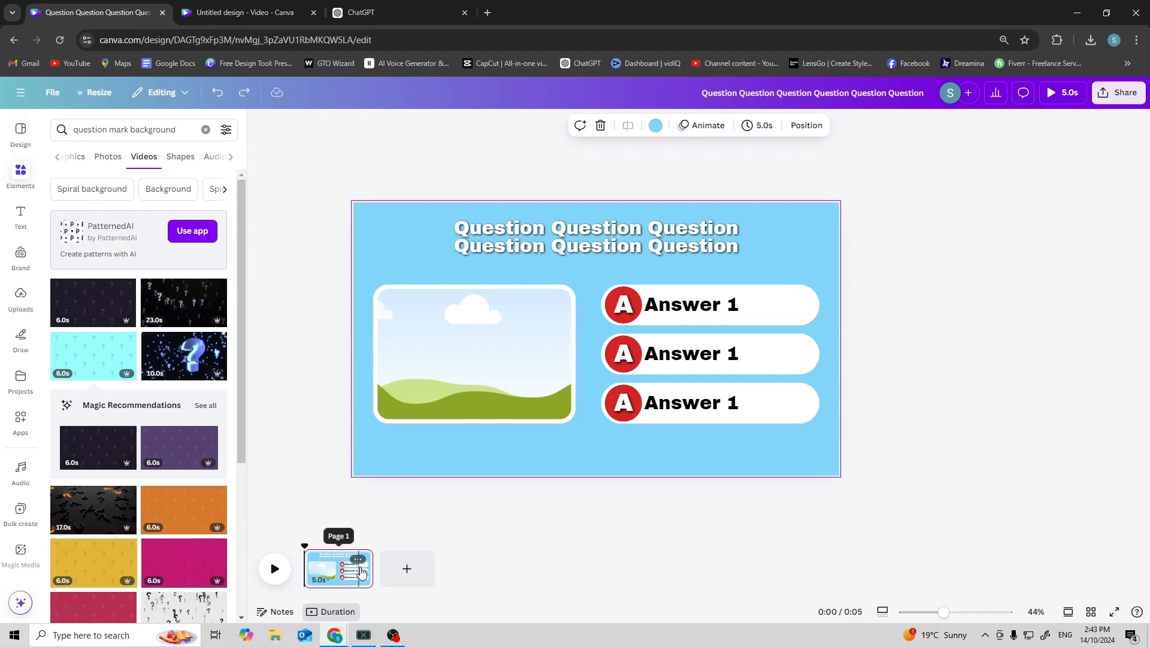
left_click_drag(367, 569, 517, 581)
left_click(86, 344)
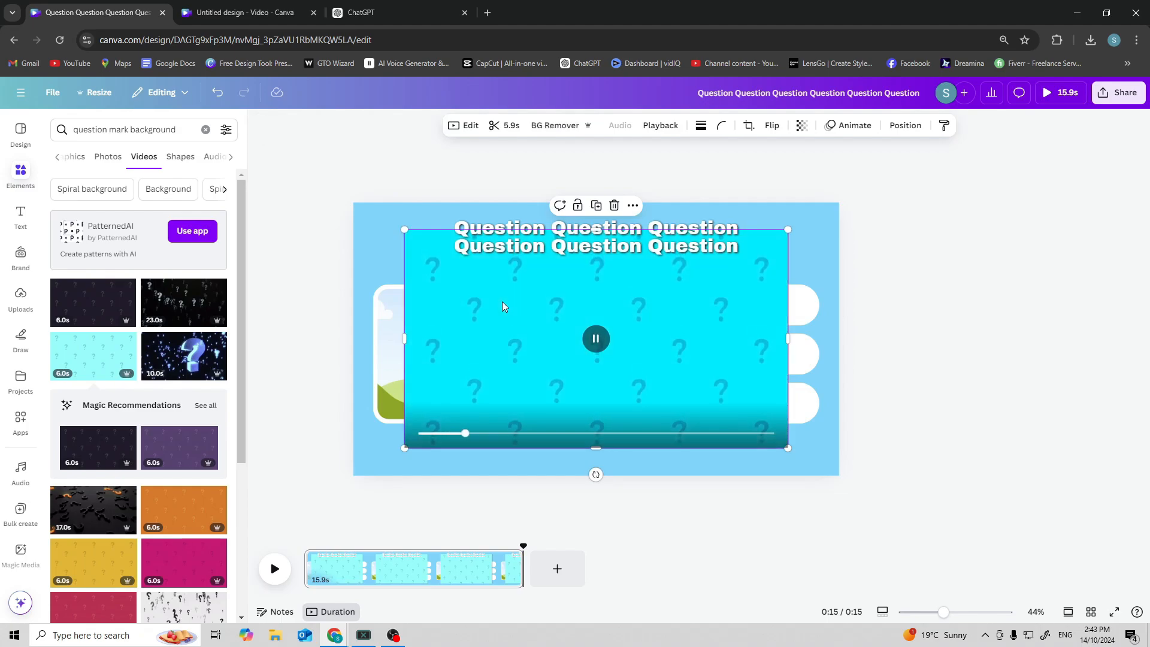
Set the question-mark video as the page background and play a preview of the design.
right_click(502, 301)
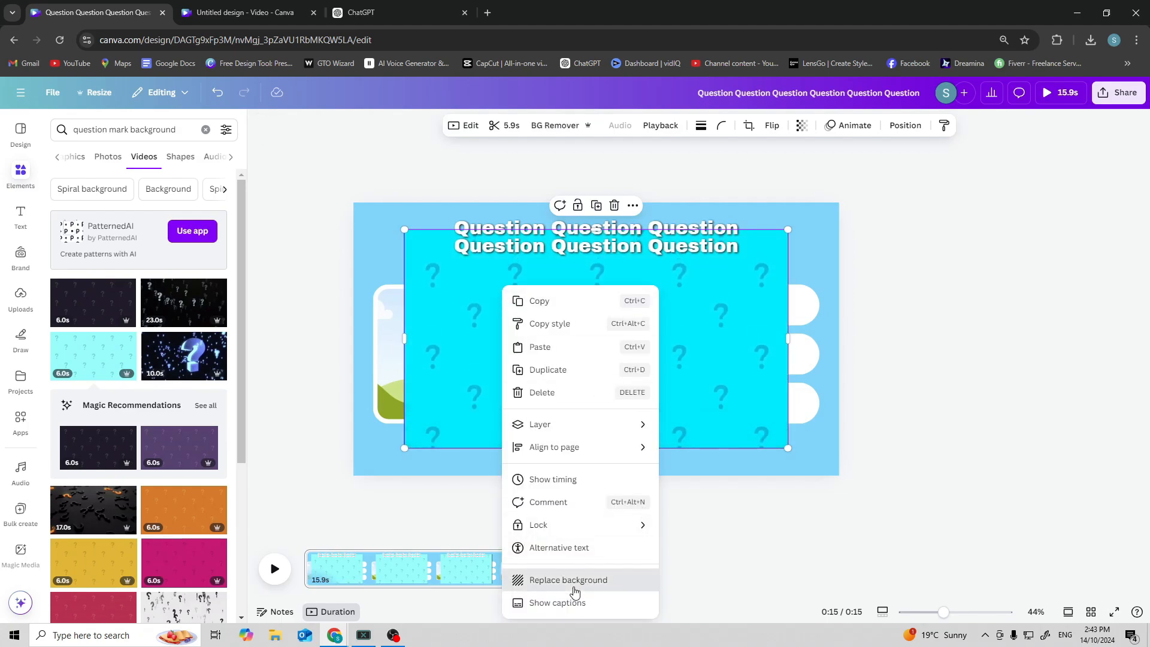
left_click(540, 580)
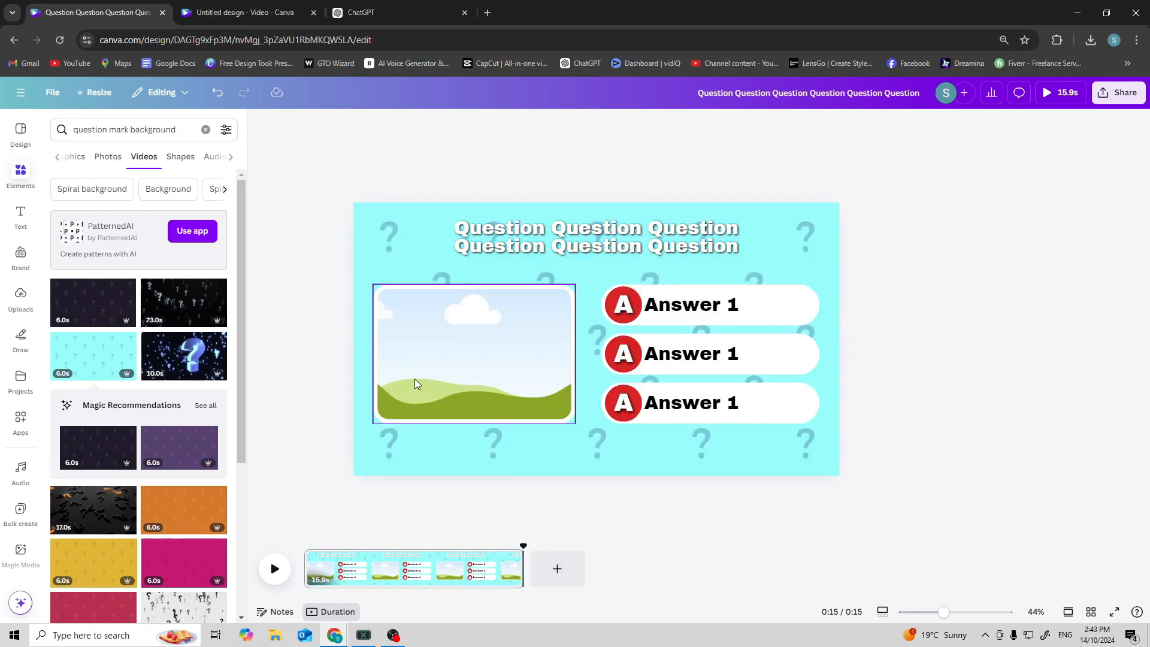
scroll(419, 282, "up", 2)
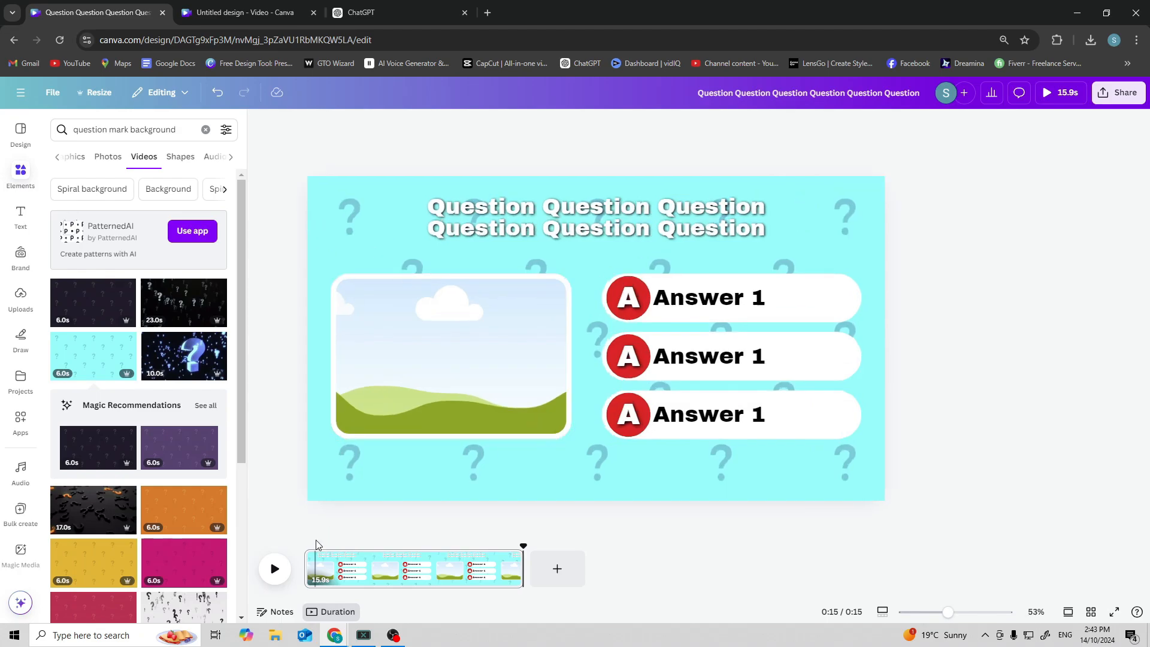
left_click(275, 570)
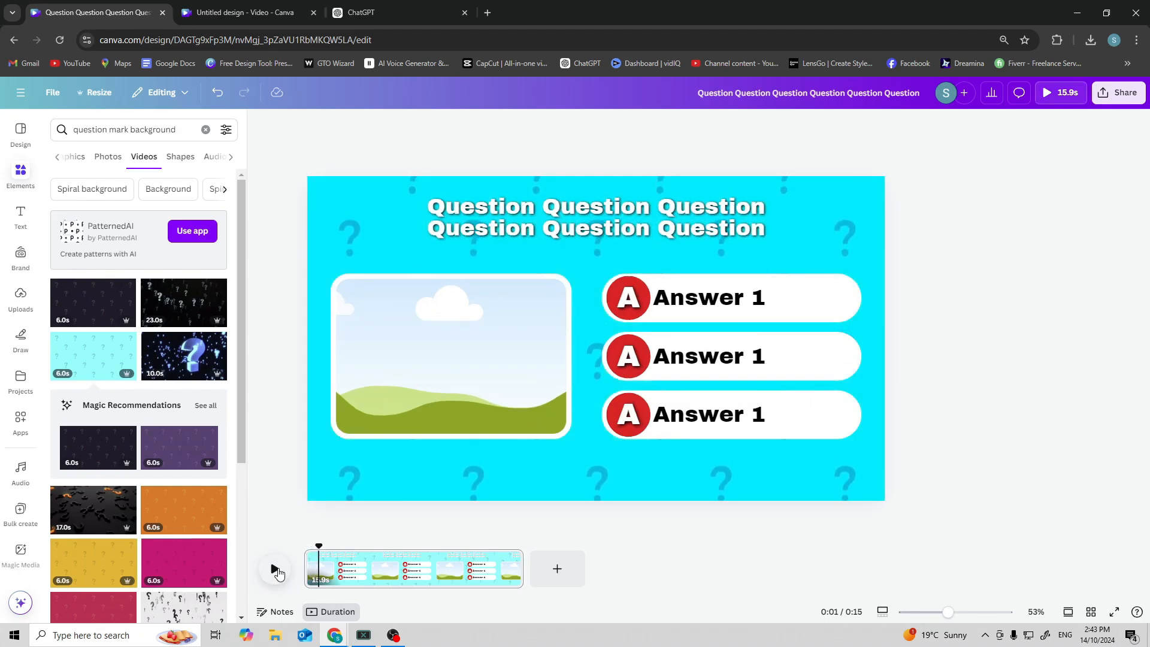
Paste the red circle and place it in the design's top-left corner.
key("ctrl+v")
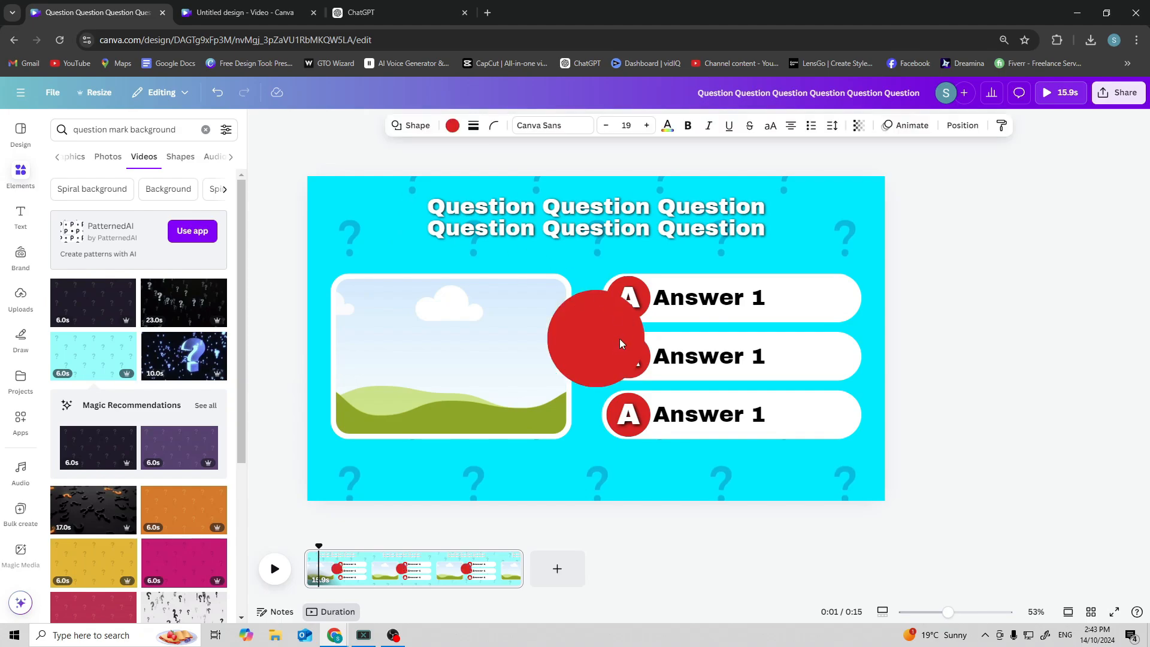
left_click_drag(601, 345, 362, 225)
left_click_drag(307, 175, 345, 216)
left_click(375, 154)
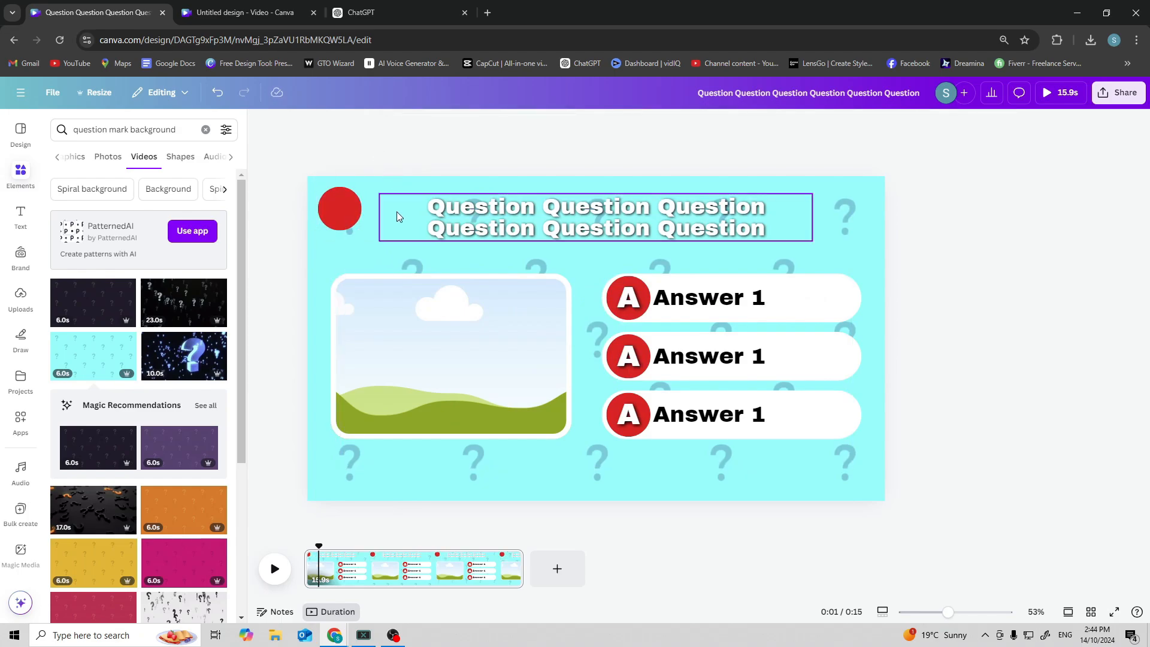
Add a heading reading "1" and move it onto the red circle.
left_click(20, 217)
left_click(130, 292)
type("1")
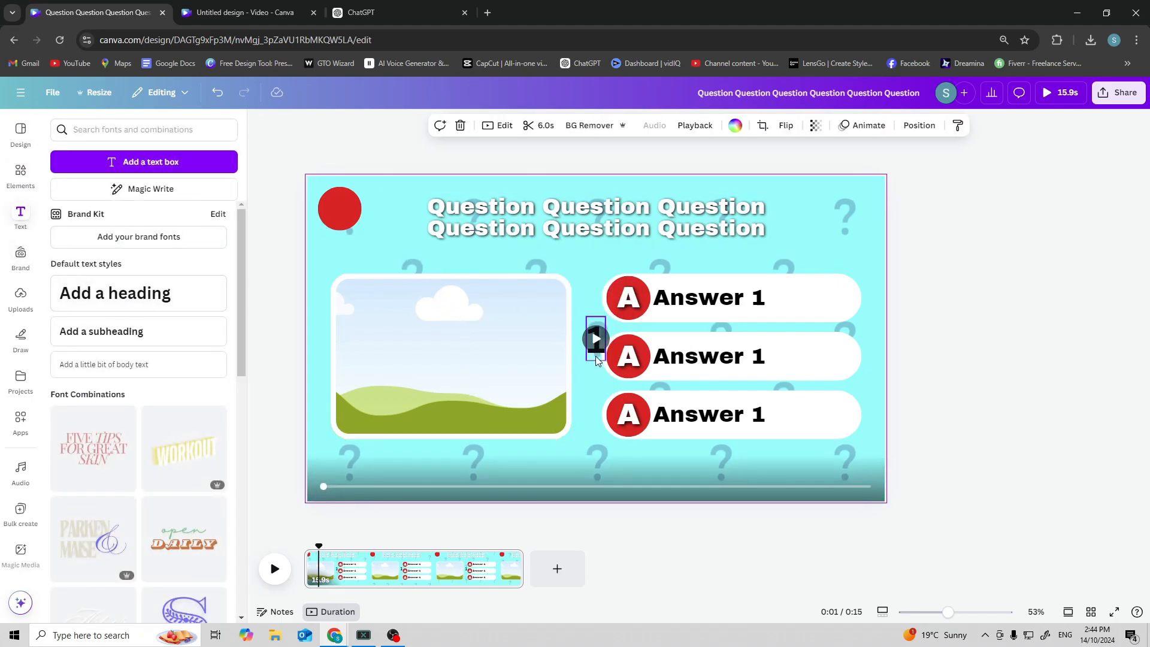
left_click_drag(590, 356, 341, 227)
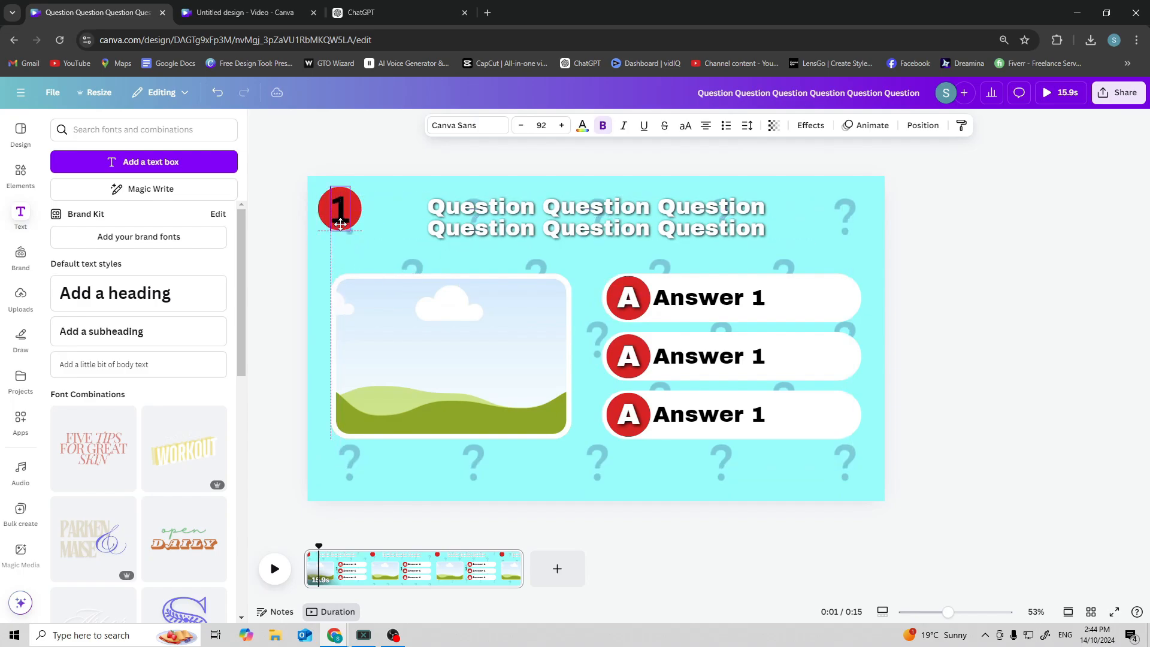
Change the font size of the "1" heading.
left_click(543, 124)
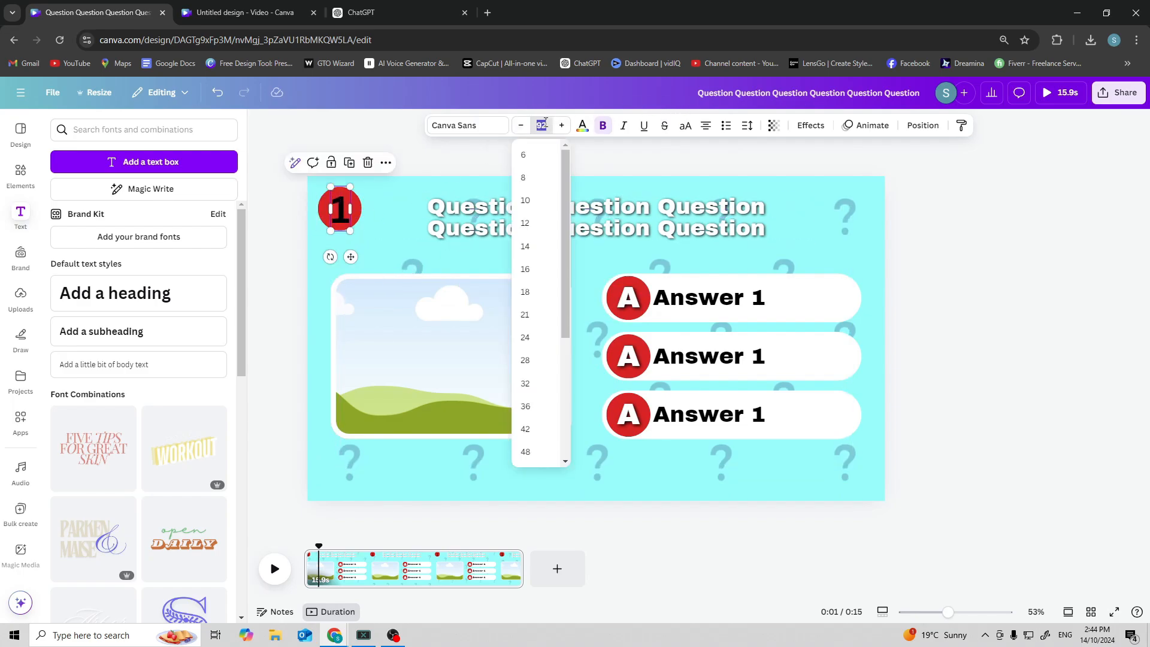